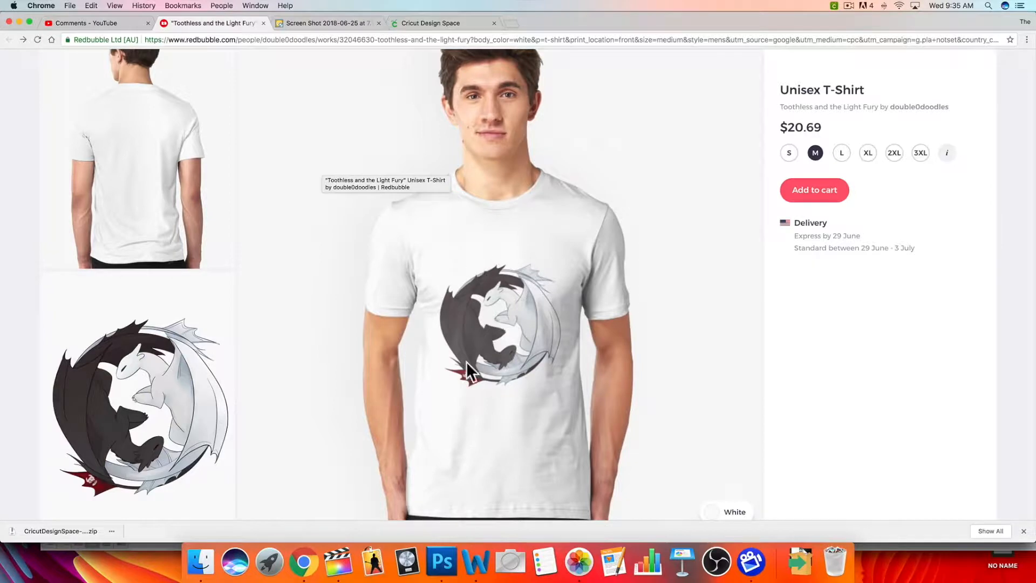
# Step: Open the enlarged view of the circular dragon artwork on the Redbubble T-shirt page
pyautogui.scroll(1, 523, 301)
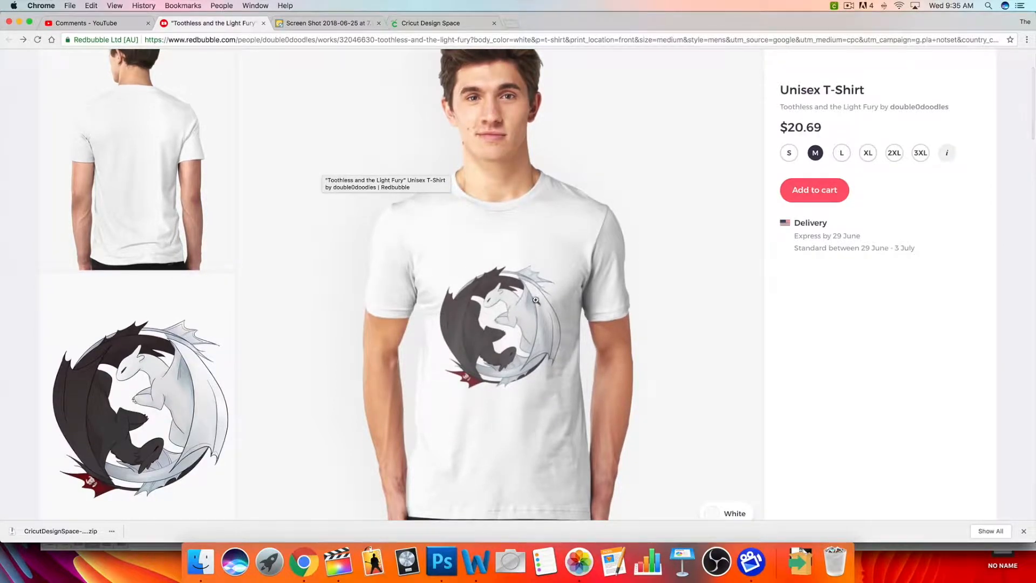
pyautogui.scroll(-1, 535, 300)
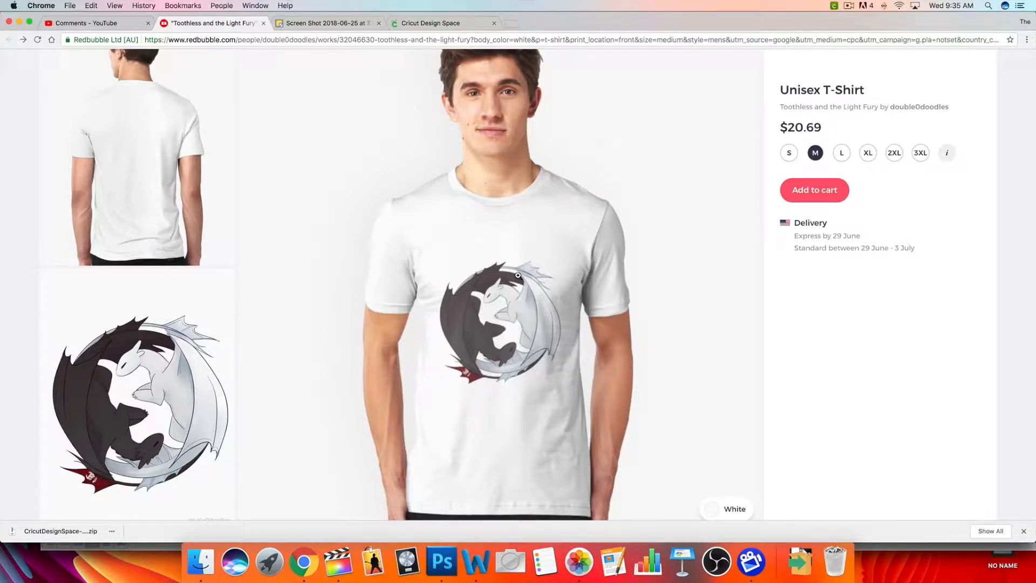
pyautogui.click(173, 349)
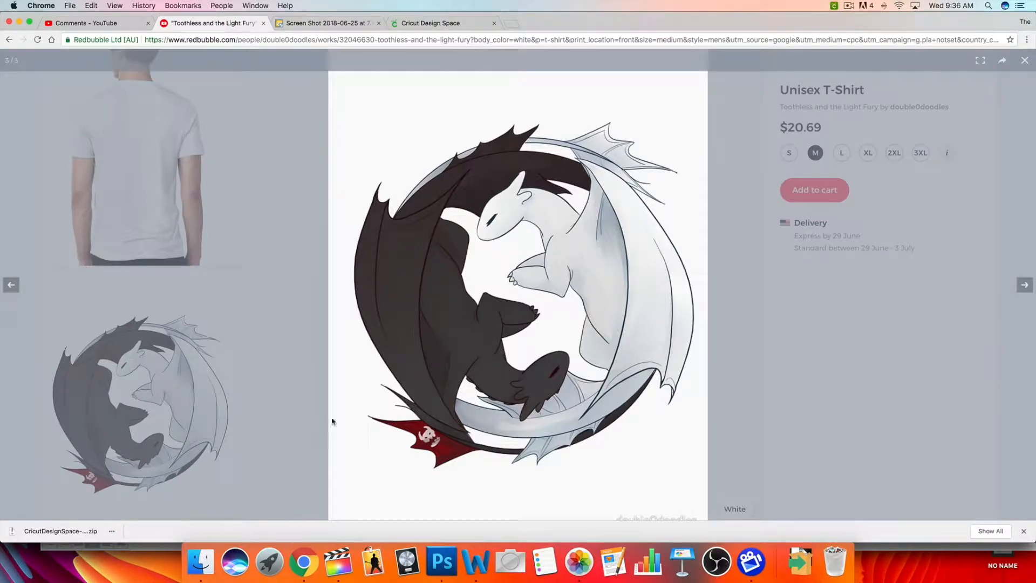
# Step: Open the Desktop file "Screen Shot 2018-06-27 at 9.36.22 AM" in Photoshop, using its embedded color profile
pyautogui.click(201, 561)
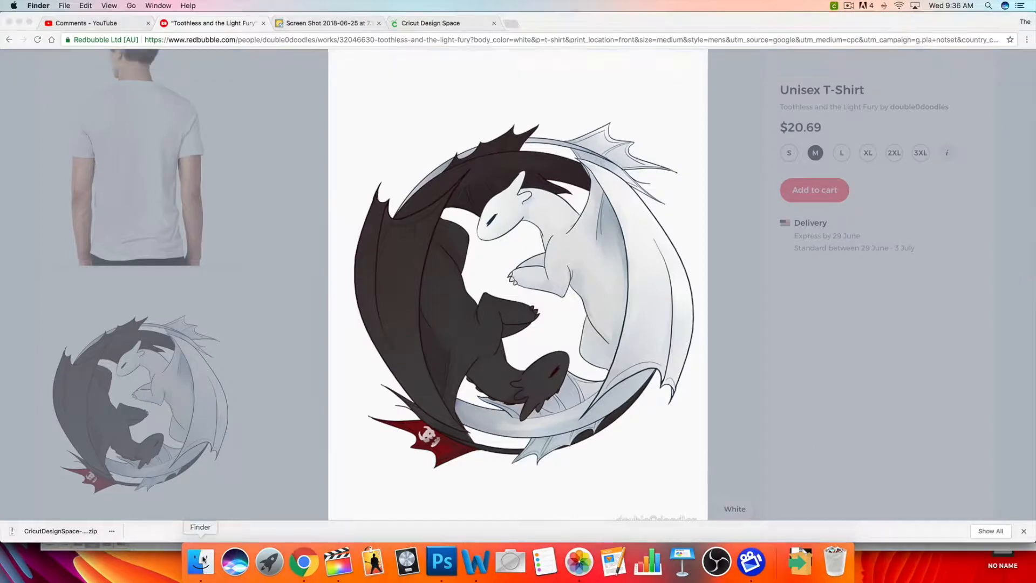
pyautogui.click(426, 144)
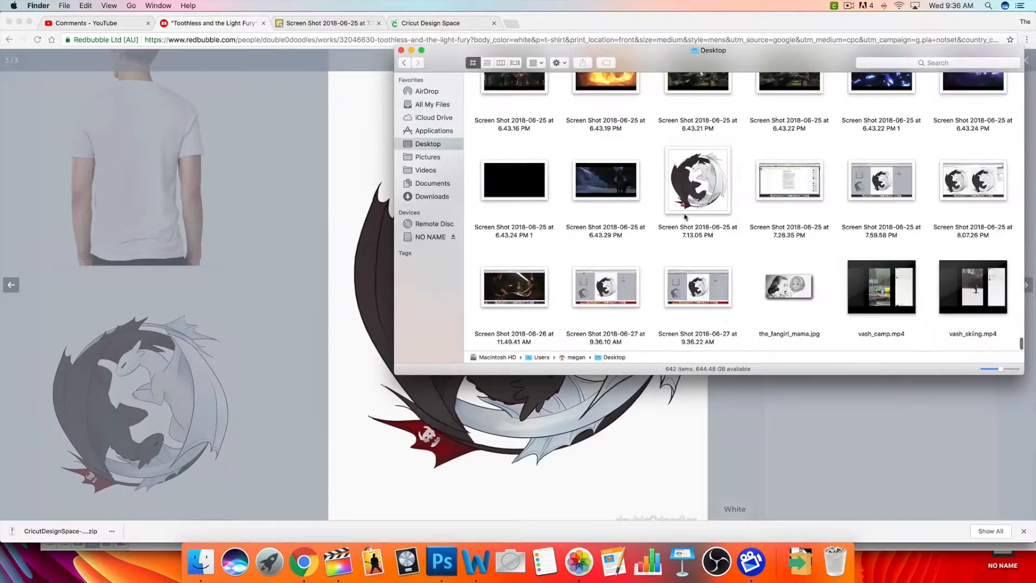
pyautogui.scroll(-3, 701, 281)
pyautogui.rightClick(703, 291)
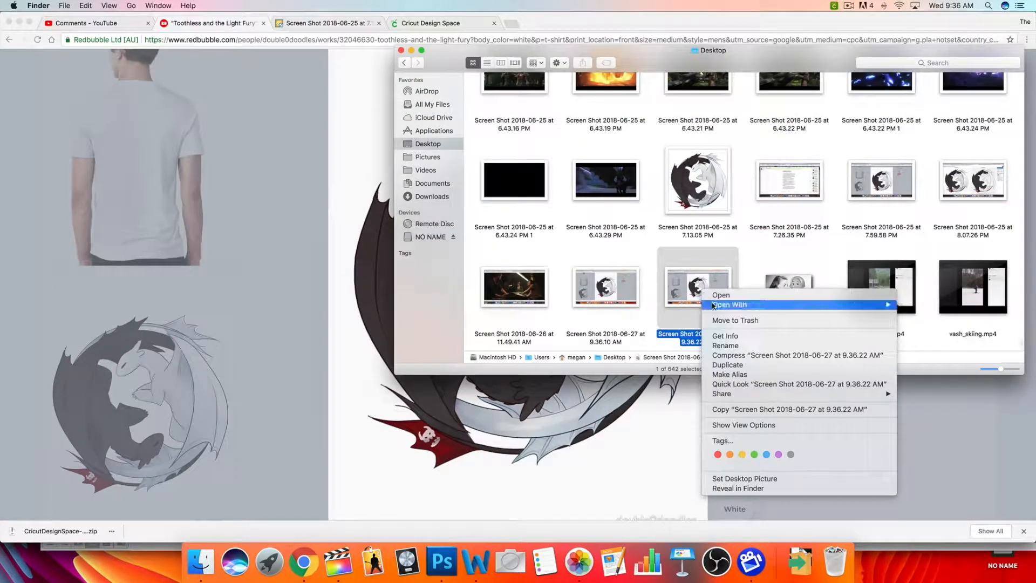
pyautogui.moveTo(716, 305)
pyautogui.click(971, 332)
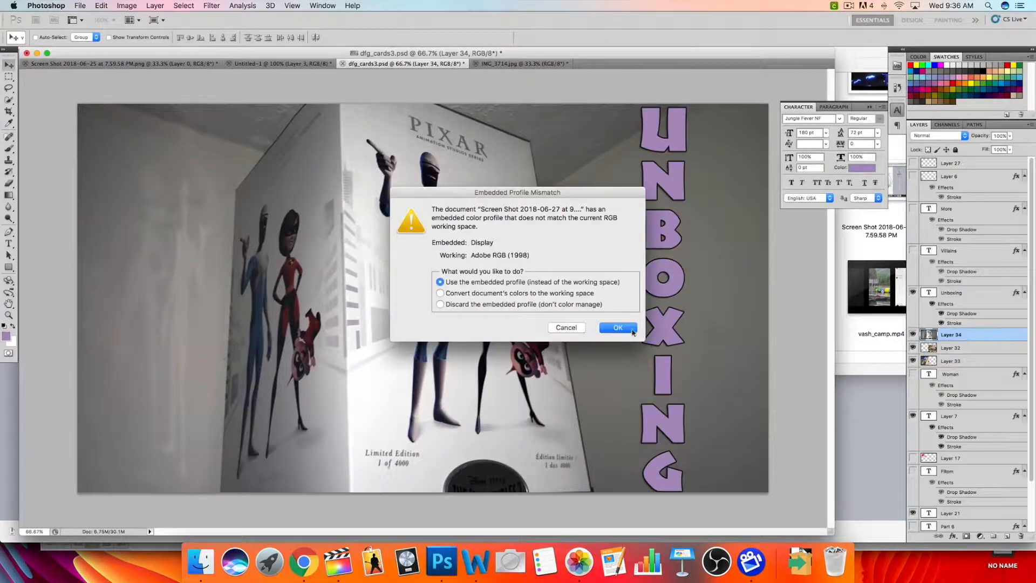
pyautogui.click(629, 331)
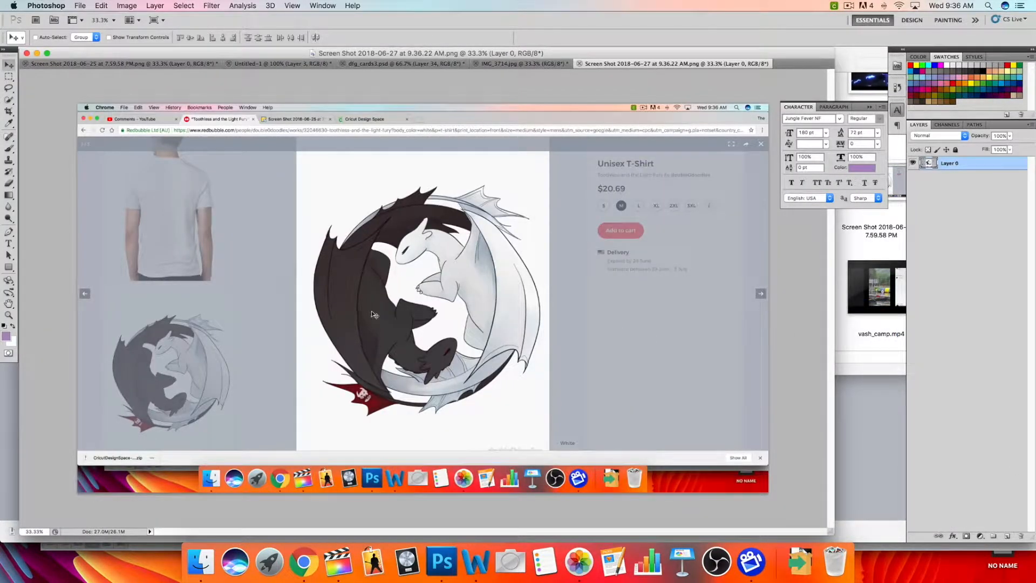
# Step: Crop the screenshot tightly around the large dragon artwork and its white background, and save the file
pyautogui.click(9, 111)
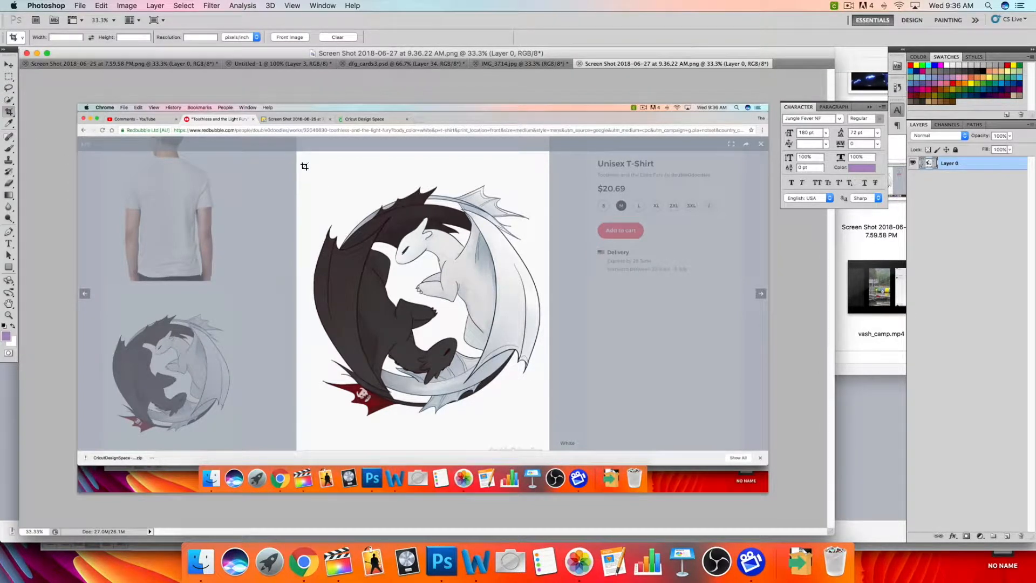
pyautogui.moveTo(305, 168); pyautogui.dragTo(543, 430)
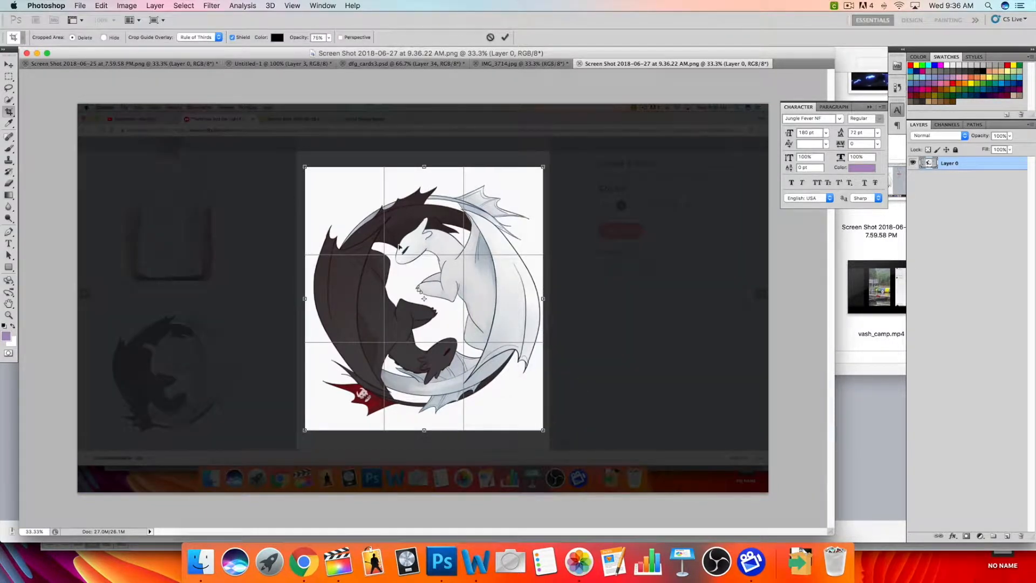
pyautogui.press('Return')
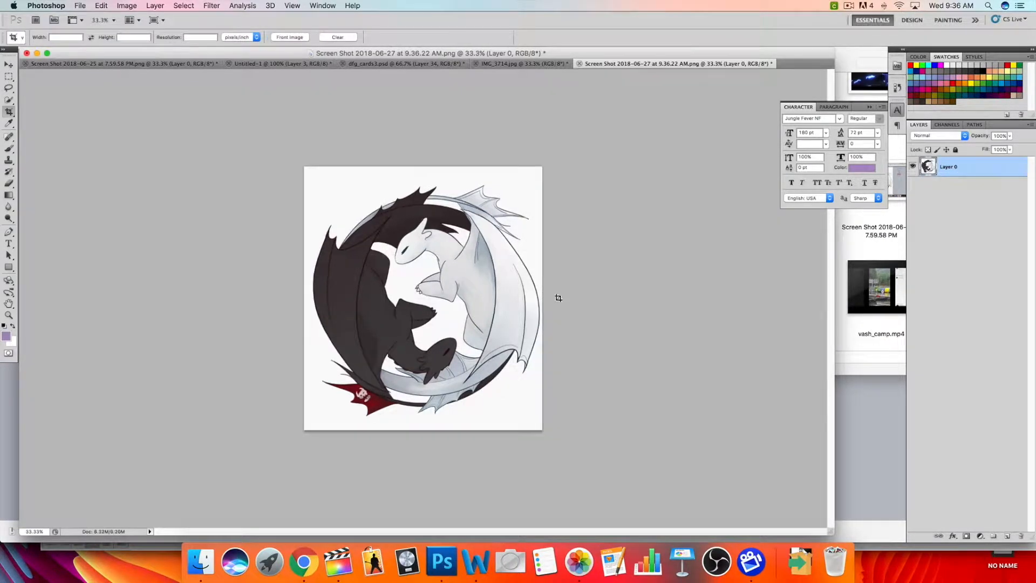
pyautogui.click(81, 5)
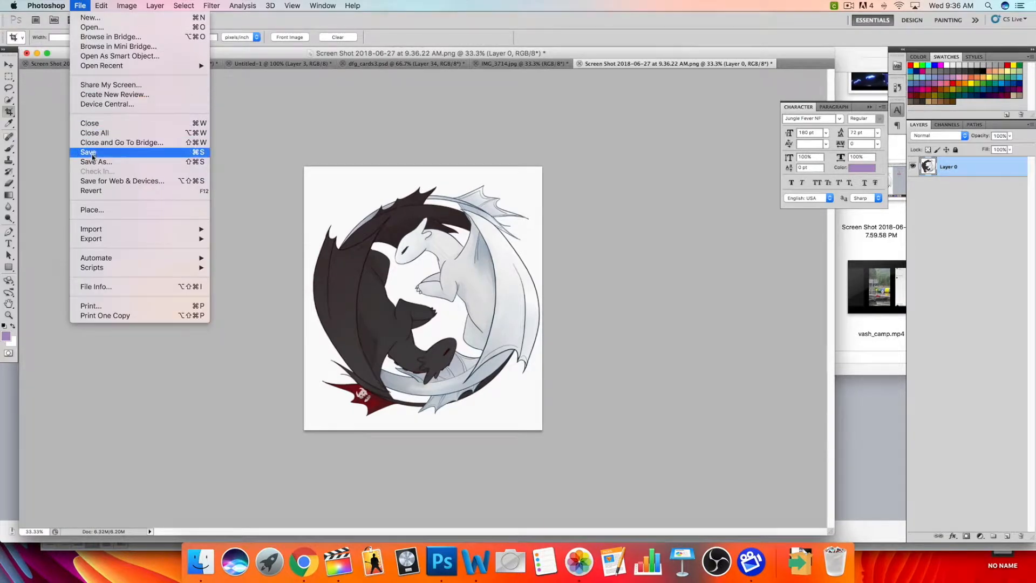
pyautogui.click(110, 157)
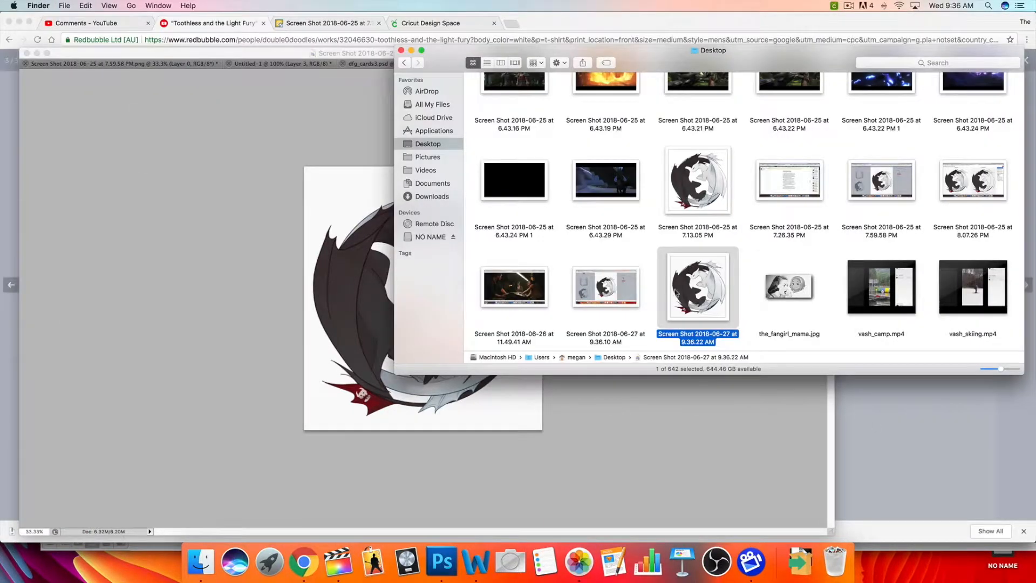
# Step: Switch to Vector Magic in Chrome, review the palette options for the dragon image and return to the result comparison
pyautogui.click(894, 408)
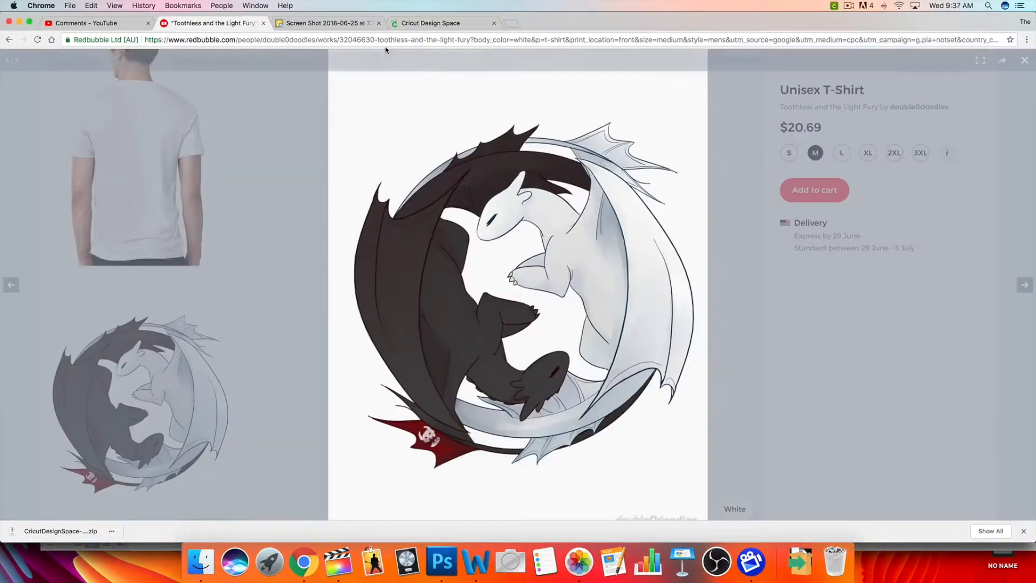
pyautogui.click(318, 23)
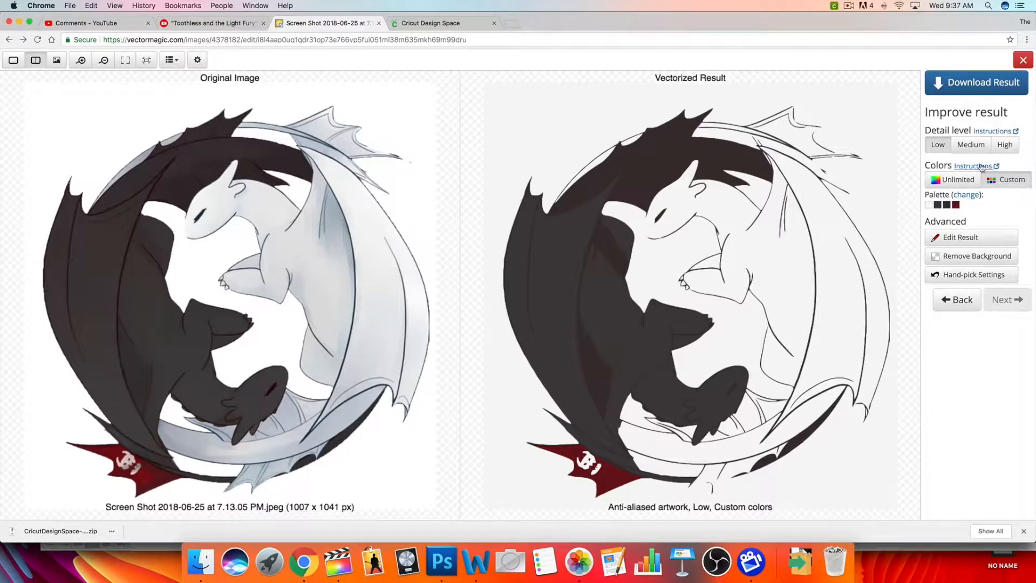
pyautogui.click(966, 194)
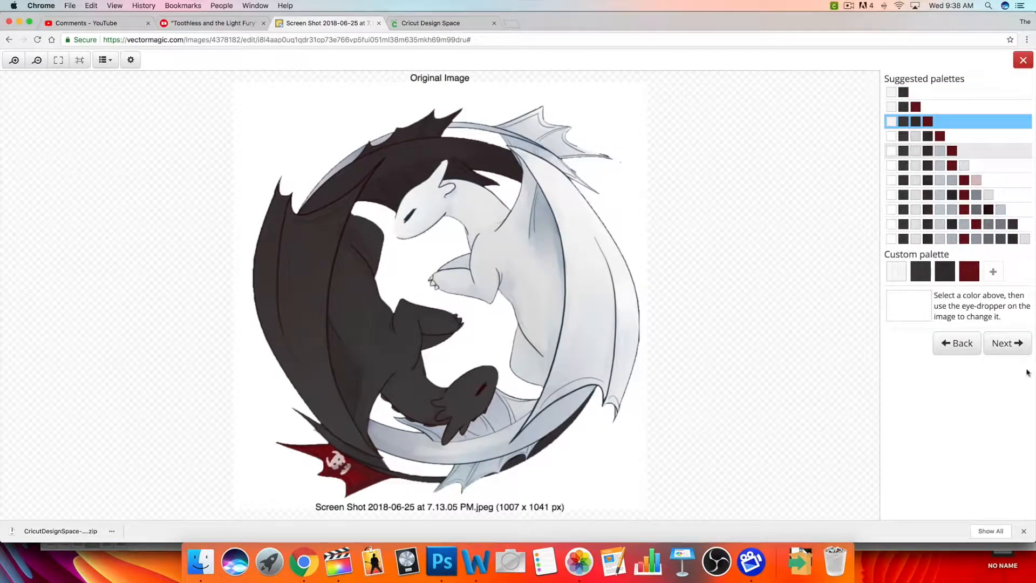
pyautogui.click(1005, 346)
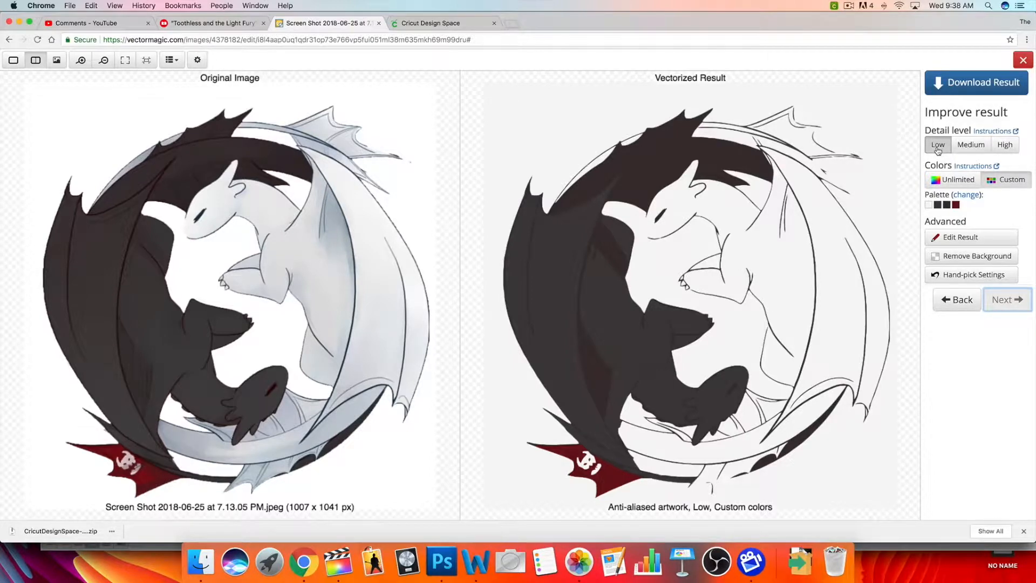
# Step: View the download formats for the vectorized dragon image and look in on the Cricut Design Space page
pyautogui.click(974, 83)
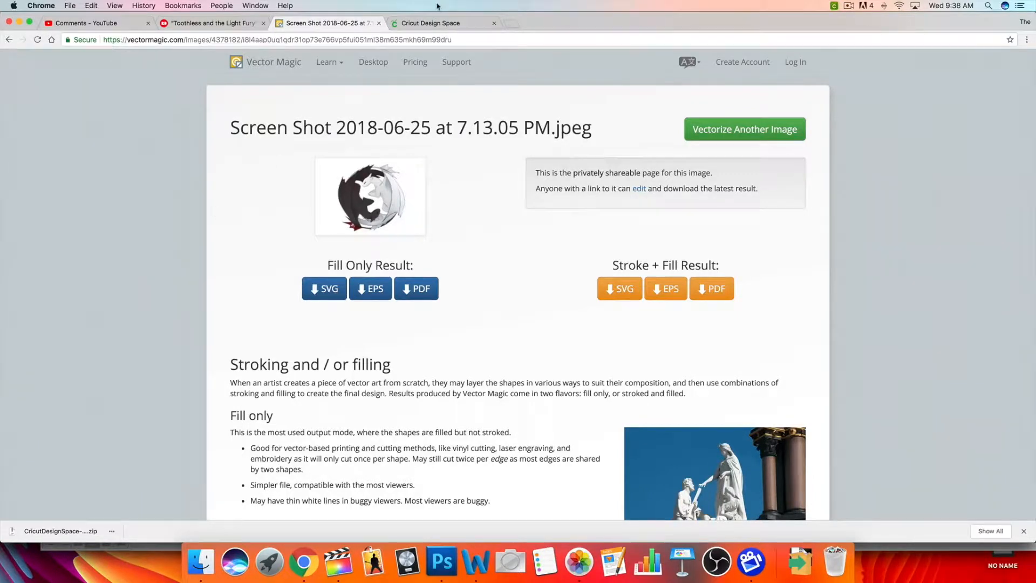
pyautogui.click(437, 24)
pyautogui.click(294, 26)
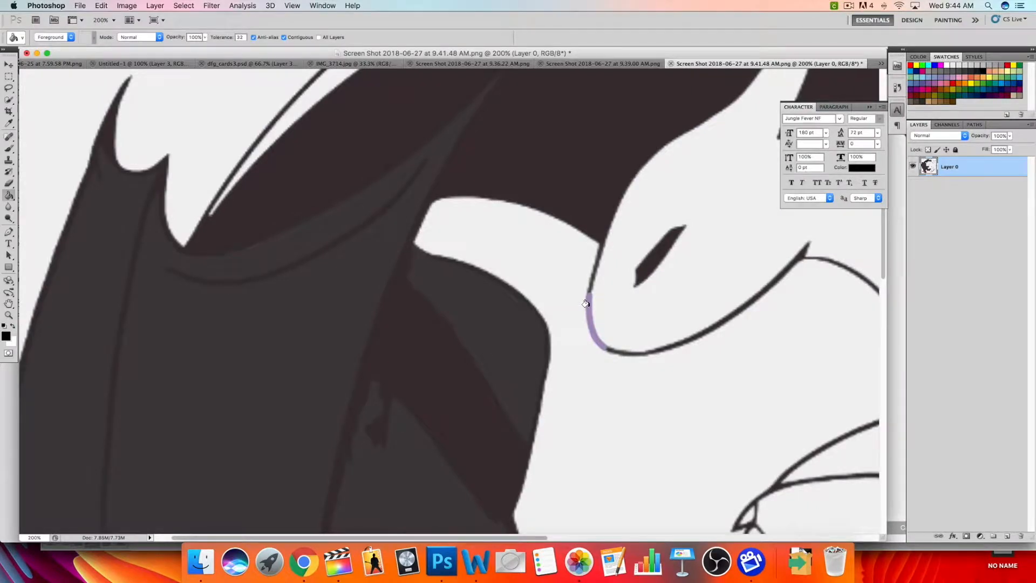
# Step: In Photoshop, fill the purple line segment on the white dragon's snout with black and save the image
pyautogui.click(585, 304)
pyautogui.click(83, 5)
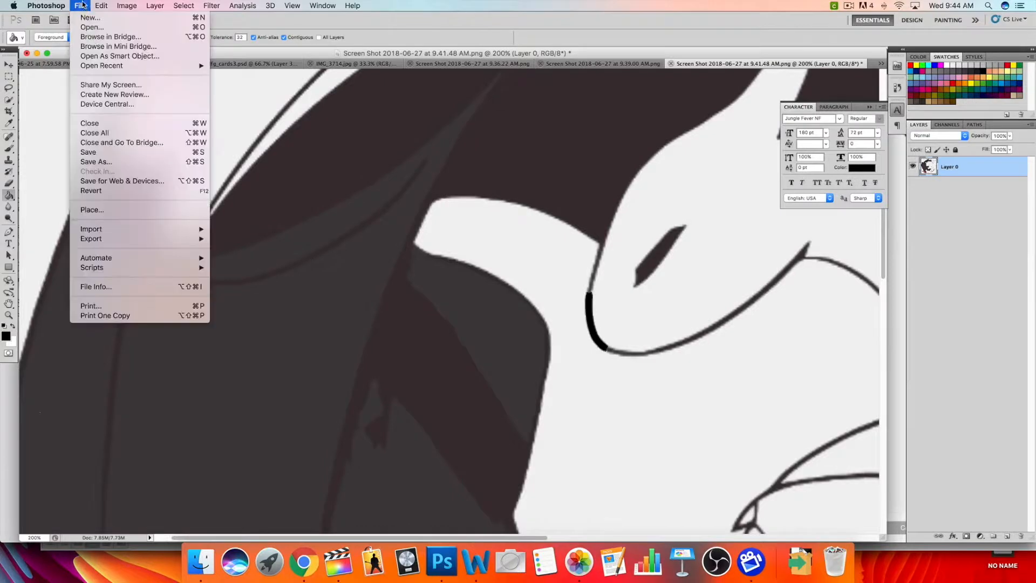
pyautogui.click(122, 158)
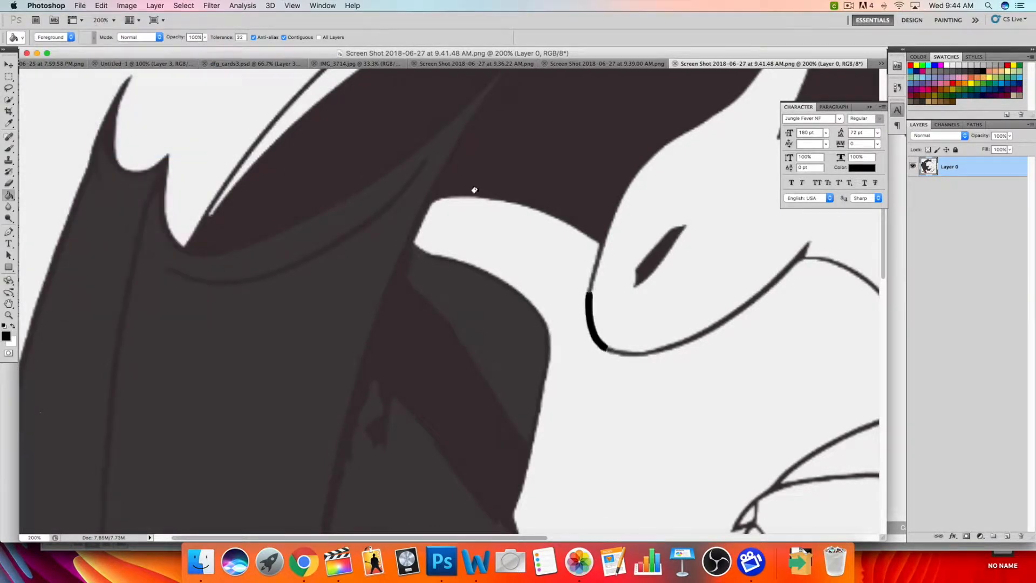
# Step: Switch to Cricut Design Space in Chrome and upload the Desktop file "Screen Shot 2018-06-27 at 9.41.48 AM" as a Complex image
pyautogui.click(303, 562)
pyautogui.click(540, 299)
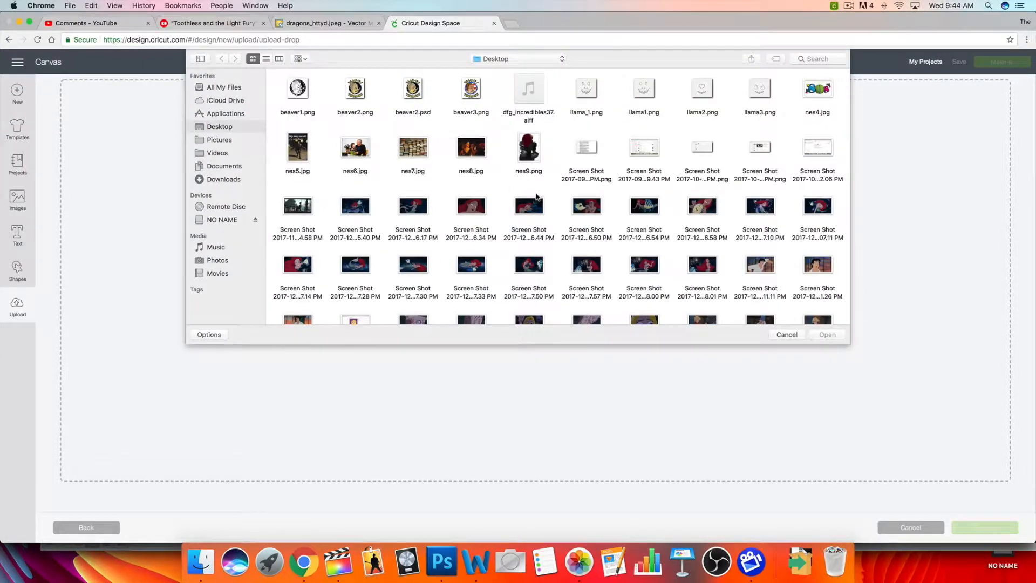
pyautogui.scroll(-15, 536, 199)
pyautogui.scroll(-15, 535, 200)
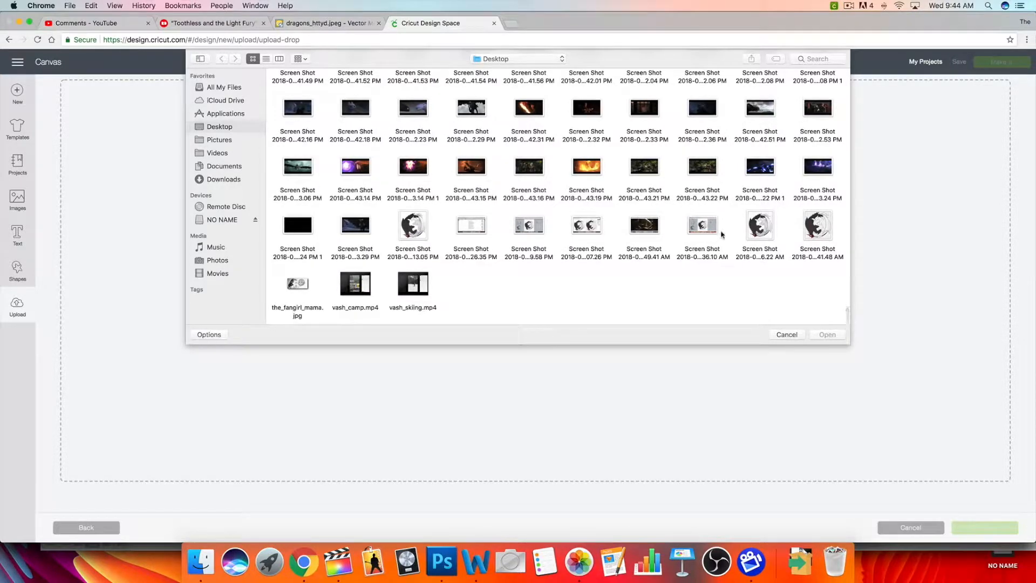
pyautogui.click(824, 232)
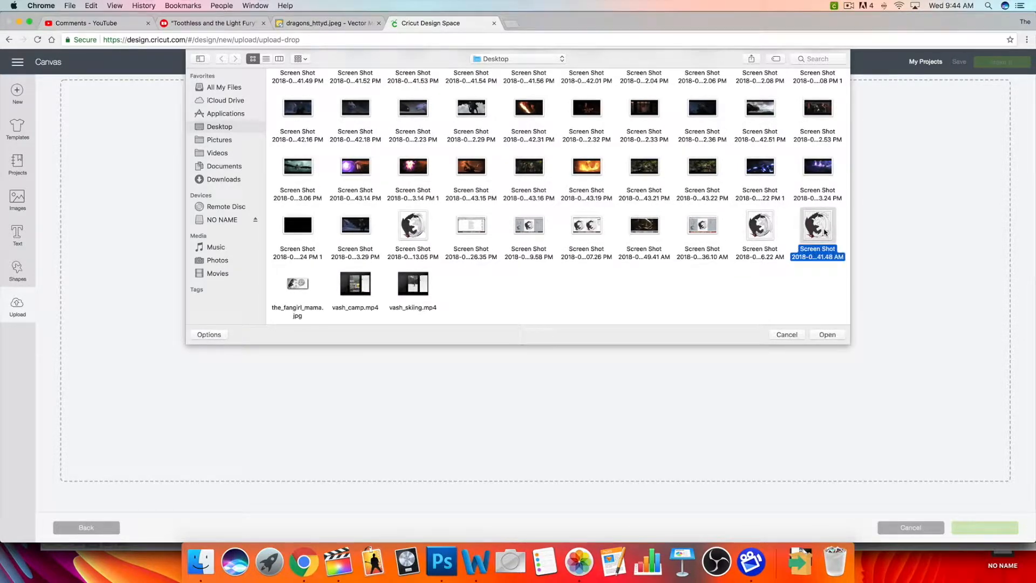
pyautogui.click(828, 335)
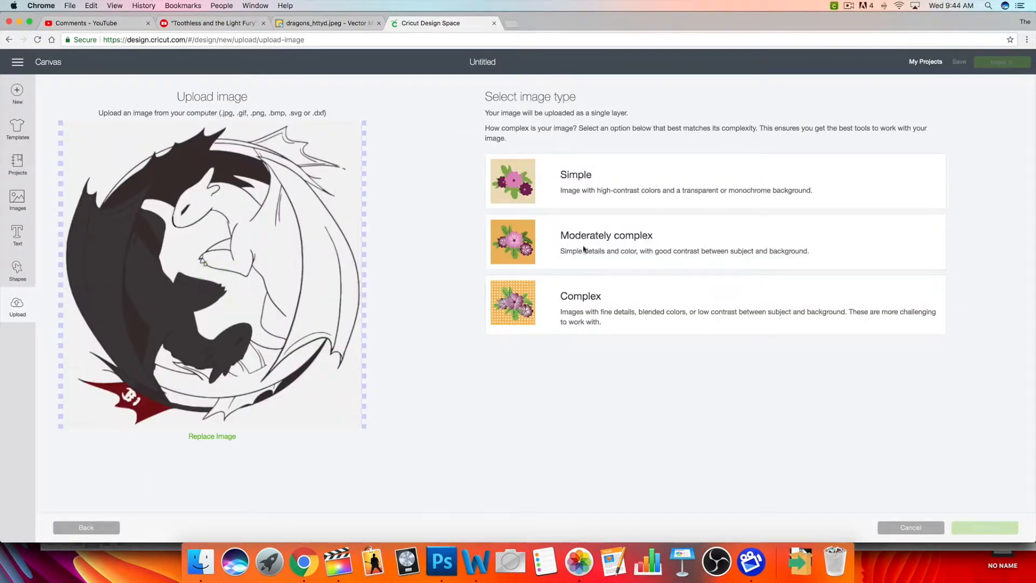
pyautogui.click(632, 298)
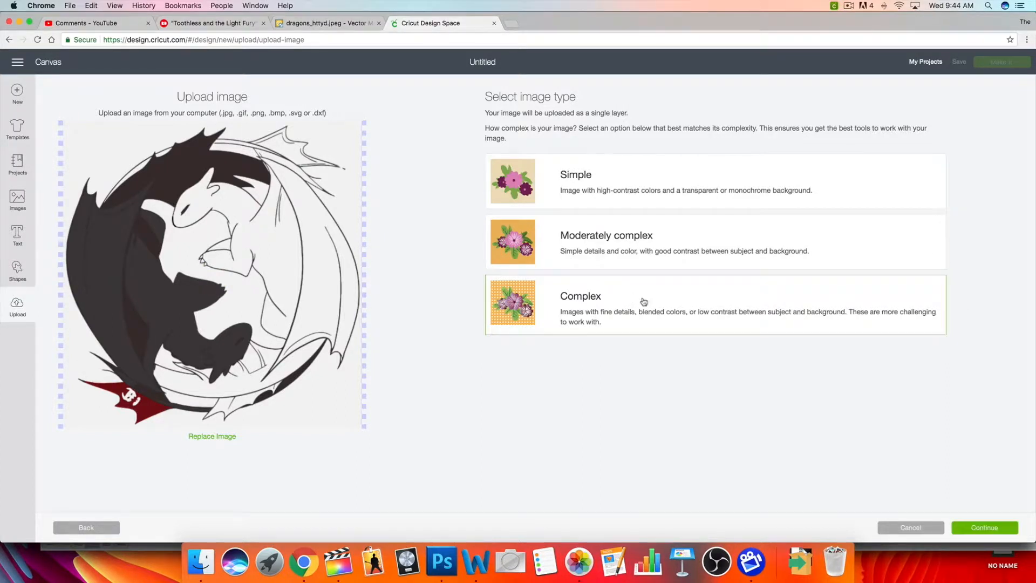
pyautogui.click(984, 528)
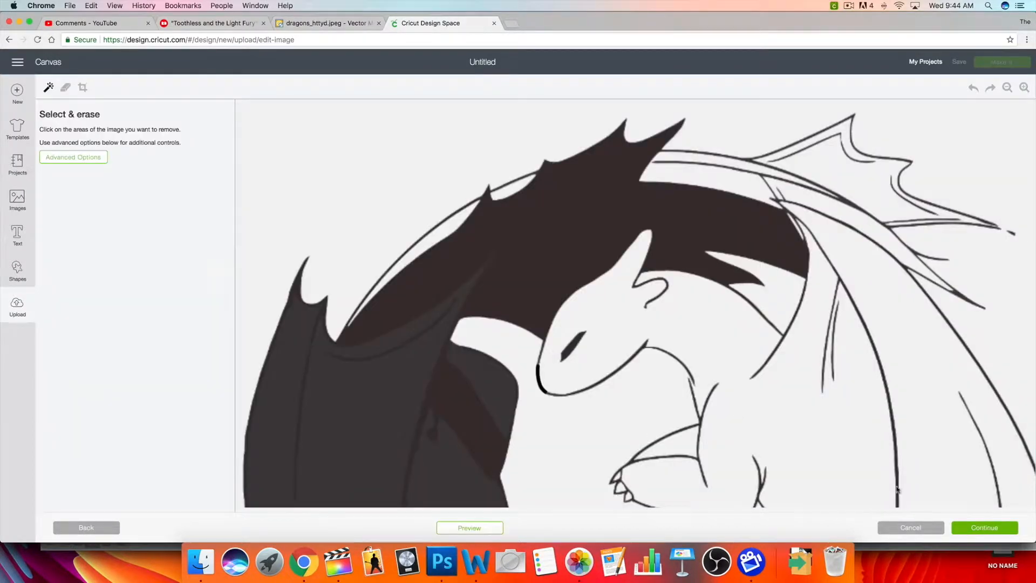
# Step: Erase the background around the dragons and in the enclosed gaps near the neck and tail
pyautogui.click(322, 144)
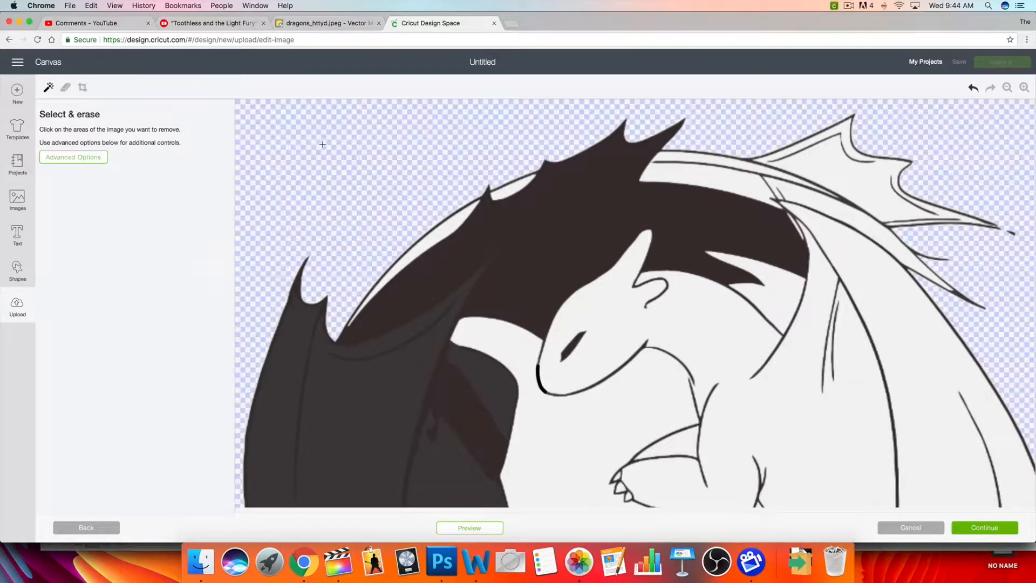
pyautogui.click(779, 290)
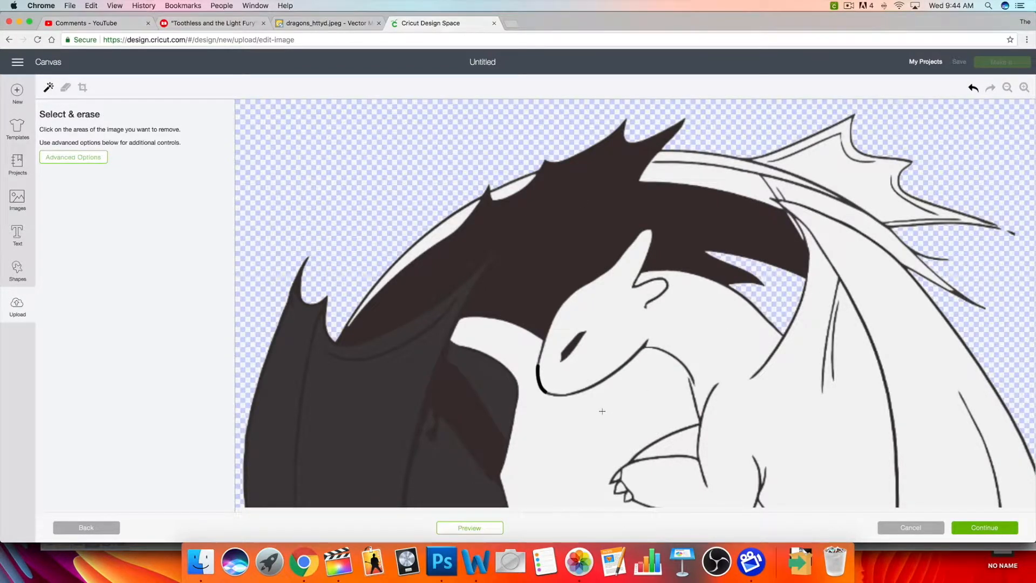
pyautogui.scroll(-10, 603, 411)
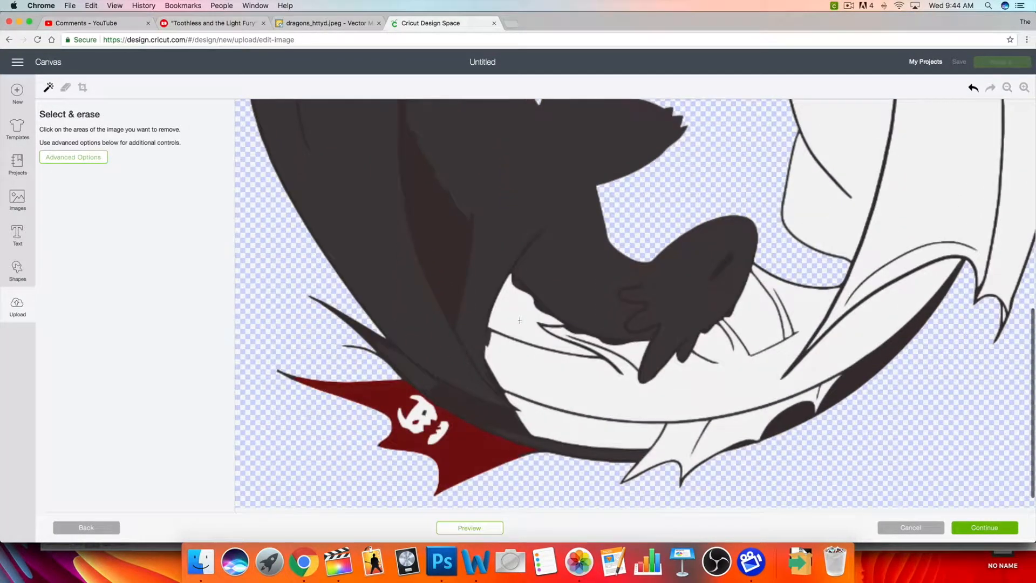
pyautogui.click(520, 320)
# Step: Check the whole cutout for leftover background and continue to the image naming and save options
pyautogui.scroll(10, 572, 421)
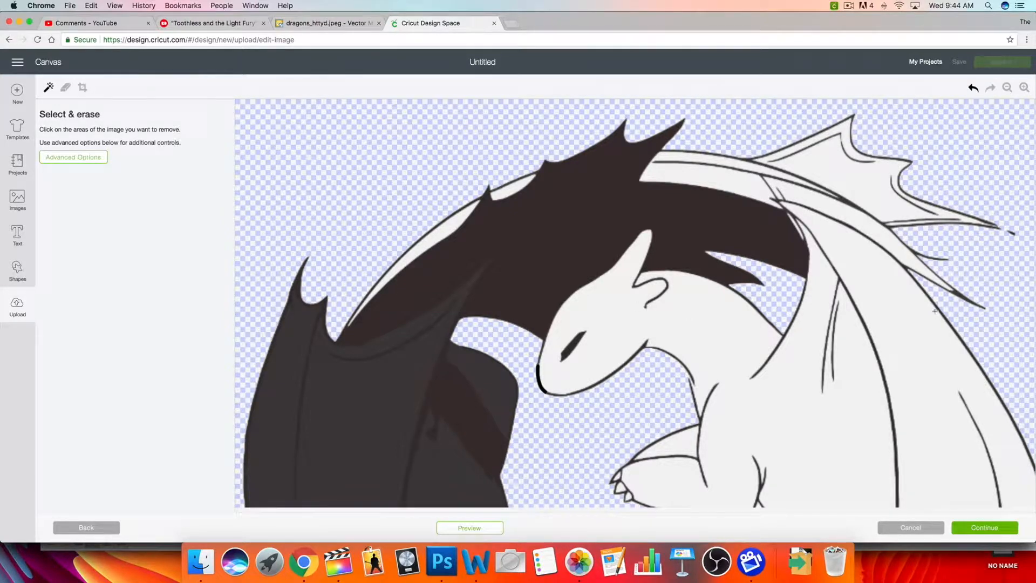
pyautogui.scroll(-10, 702, 355)
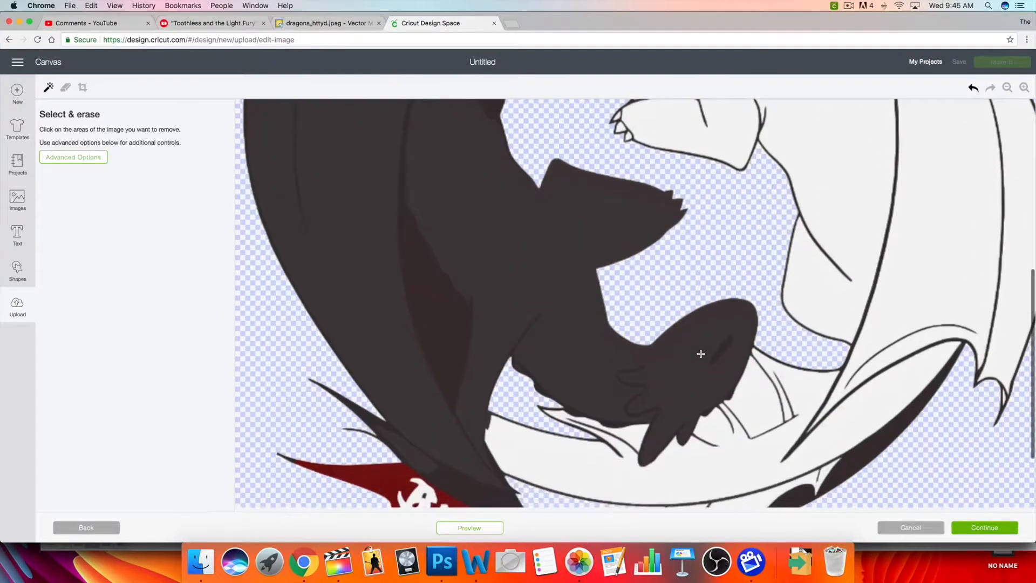
pyautogui.scroll(8, 697, 353)
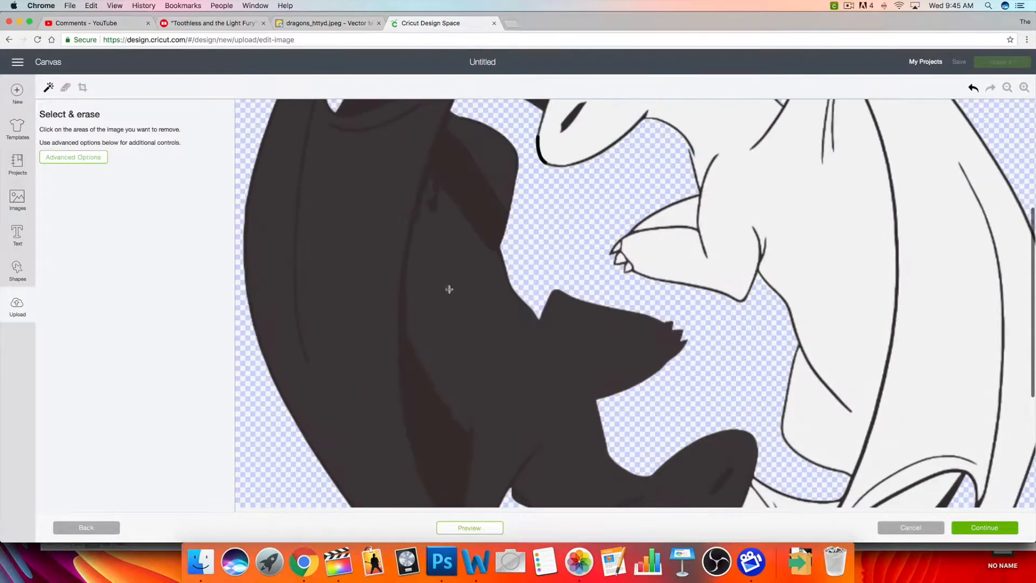
pyautogui.click(1007, 88)
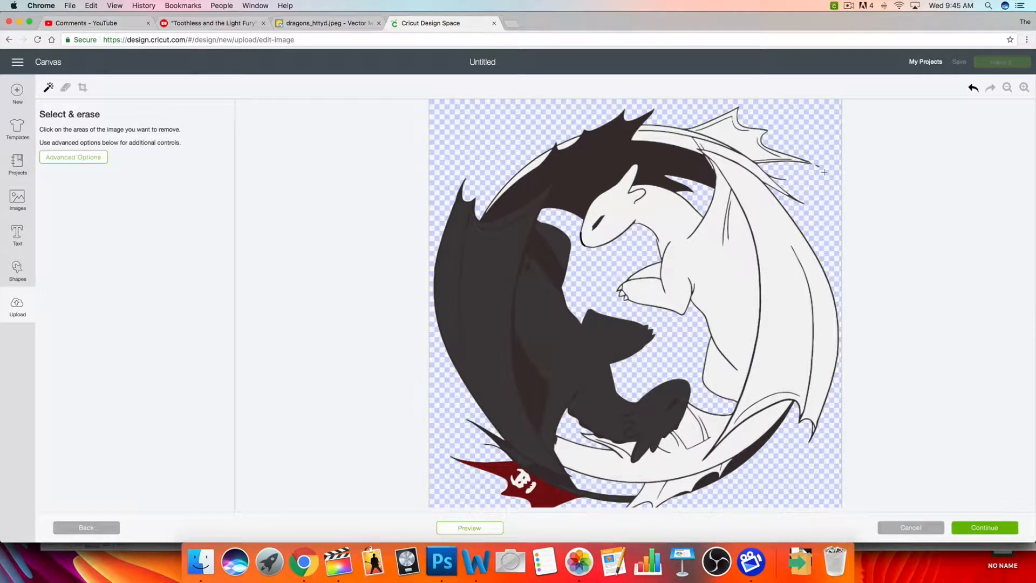
pyautogui.click(972, 527)
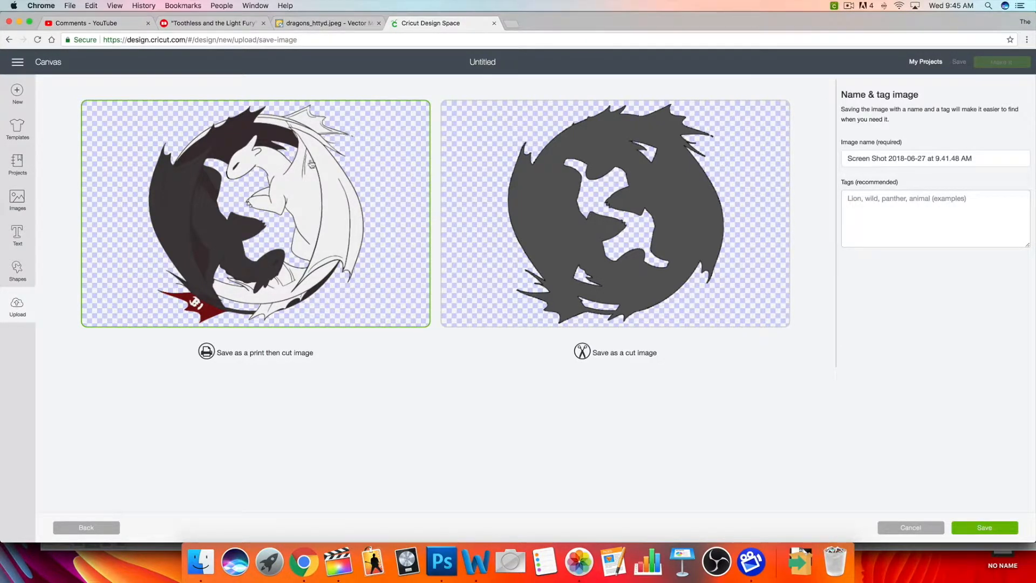
# Step: Preview the design as a cut image and return to editing to erase the solid black dragon
pyautogui.click(608, 199)
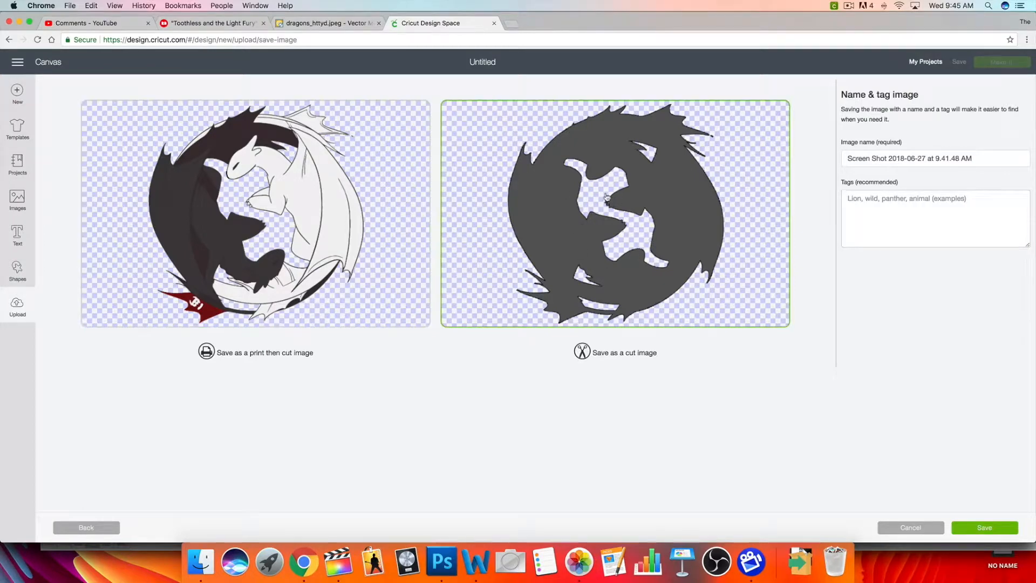
pyautogui.click(92, 528)
pyautogui.scroll(-15, 466, 266)
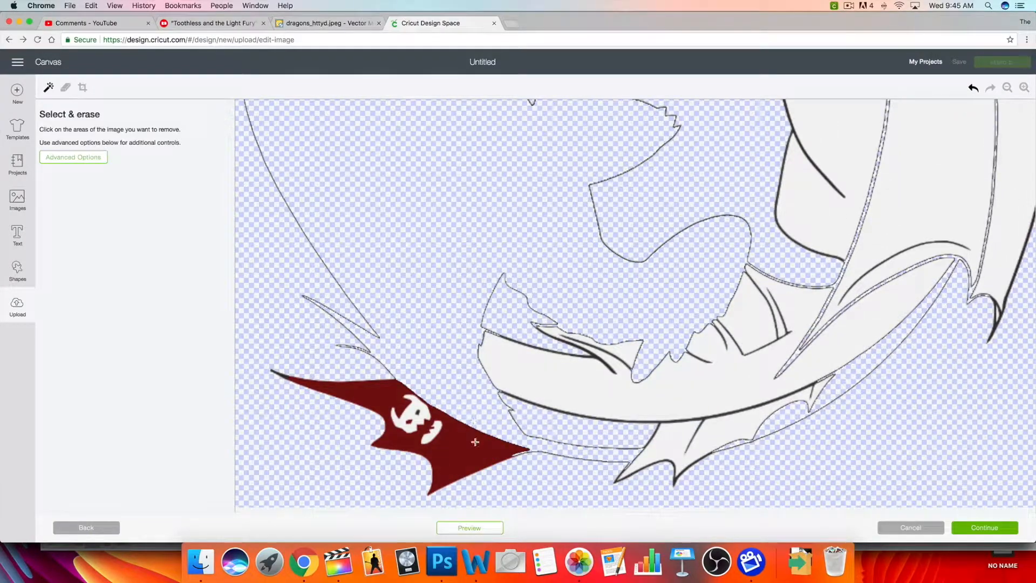
pyautogui.scroll(15, 474, 444)
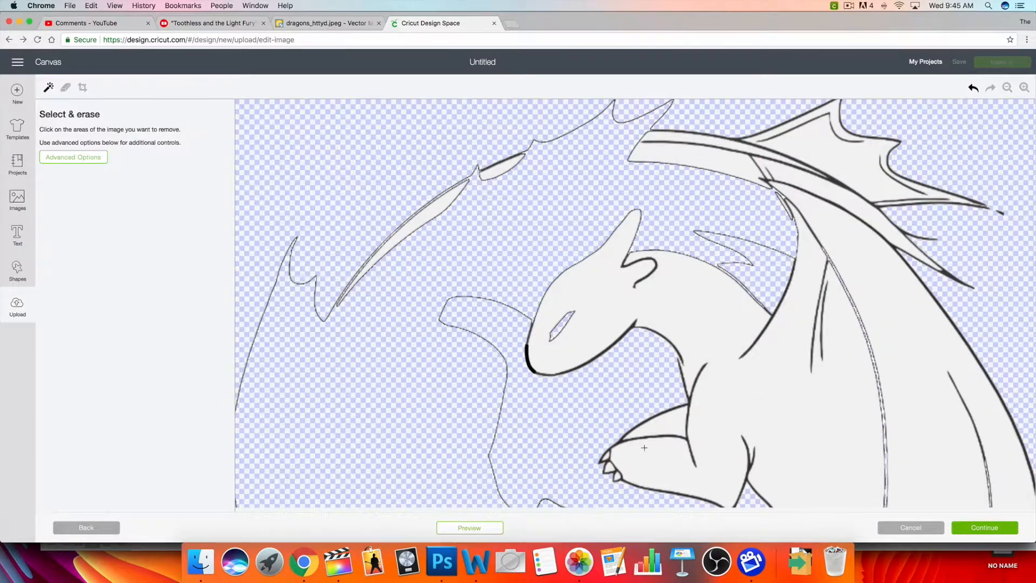
pyautogui.scroll(10, 766, 306)
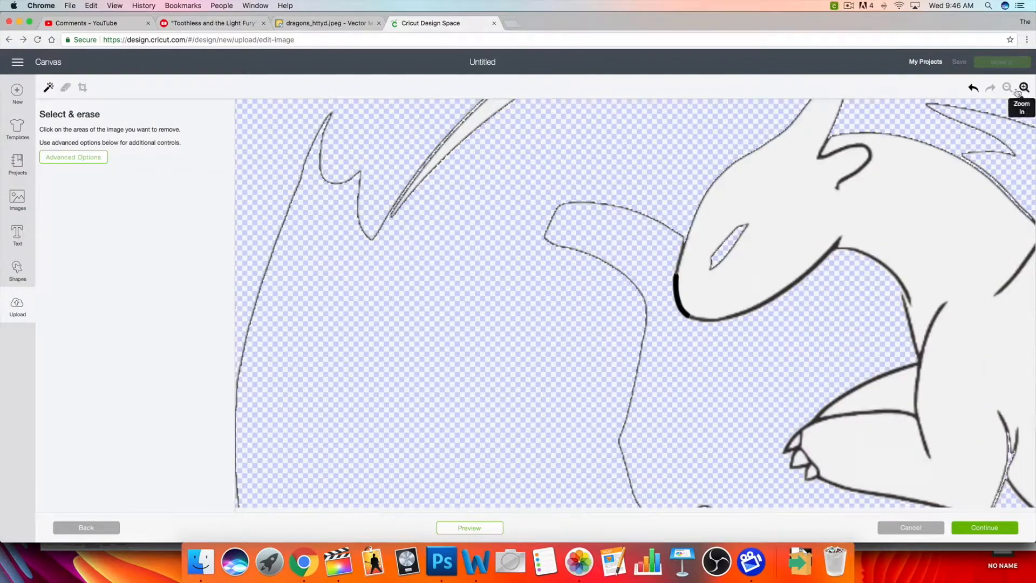
pyautogui.hscroll(6, 827, 262)
pyautogui.scroll(2, 827, 262)
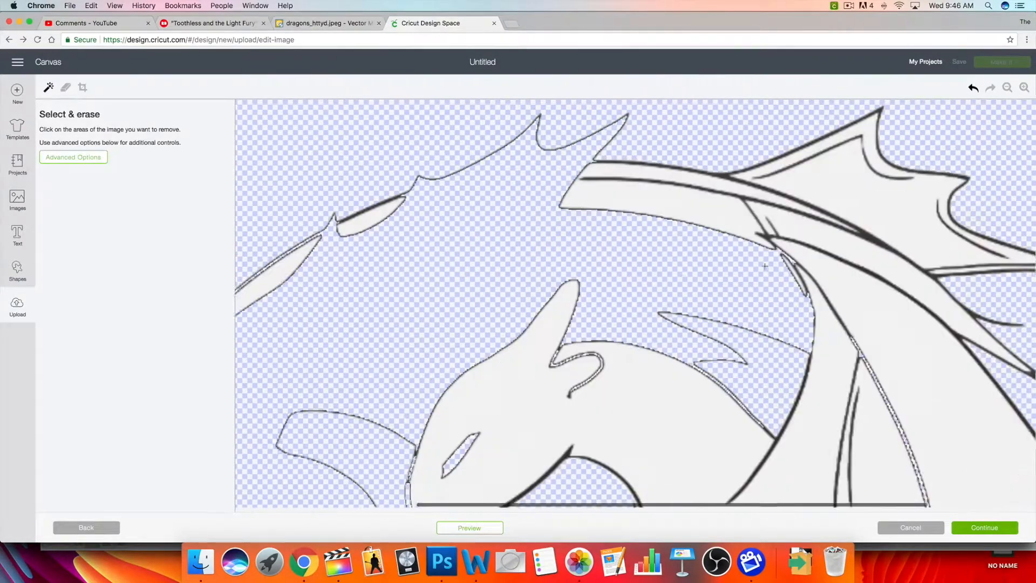
# Step: Try to erase the white dragon's remaining outlines along its upper wing, head, neck and forearm
pyautogui.click(704, 176)
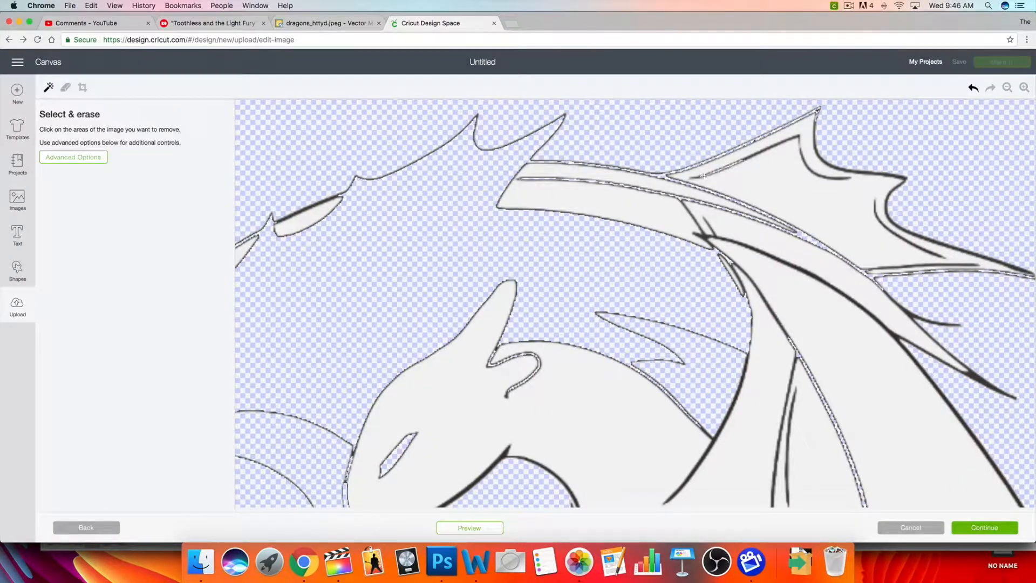
pyautogui.click(1007, 87)
pyautogui.click(1007, 88)
pyautogui.click(1007, 87)
pyautogui.scroll(-5, 636, 305)
pyautogui.click(1025, 87)
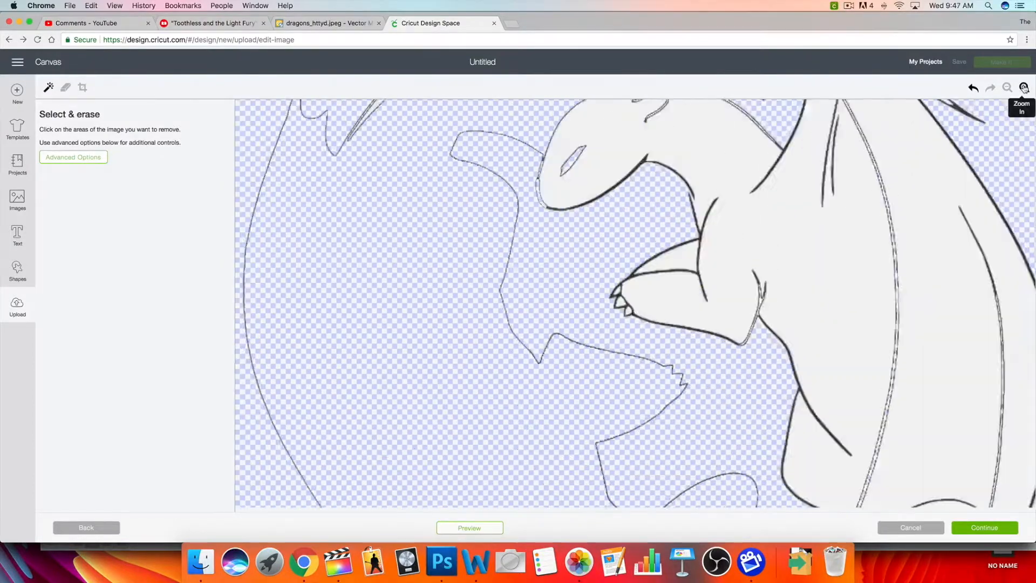
pyautogui.click(1024, 88)
pyautogui.click(1025, 87)
pyautogui.click(497, 430)
pyautogui.hscroll(6, 498, 430)
pyautogui.click(487, 348)
pyautogui.click(553, 425)
pyautogui.click(723, 309)
pyautogui.click(702, 320)
pyautogui.scroll(6, 730, 356)
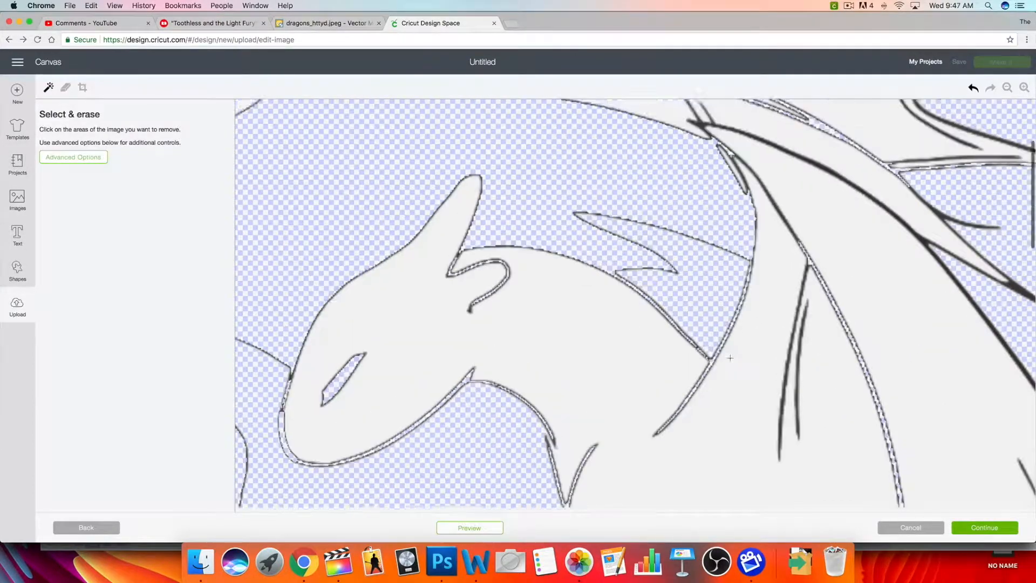
pyautogui.click(767, 294)
# Step: Undo the erasures of the white dragon's outlines
pyautogui.click(973, 88)
pyautogui.click(972, 88)
pyautogui.click(1008, 87)
pyautogui.click(1007, 88)
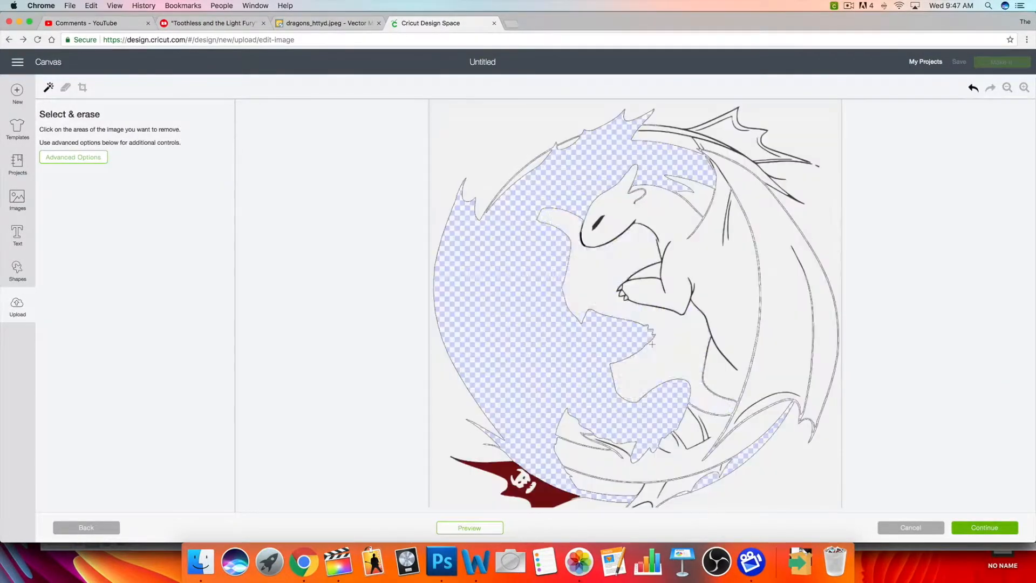
# Step: Erase the background around the white dragon and the red tail fin
pyautogui.scroll(-2, 787, 320)
pyautogui.click(544, 476)
pyautogui.scroll(1, 520, 275)
# Step: Erase the black dragon's leftover wing edge, outer body line and tail outlines with the Erase tool
pyautogui.click(66, 88)
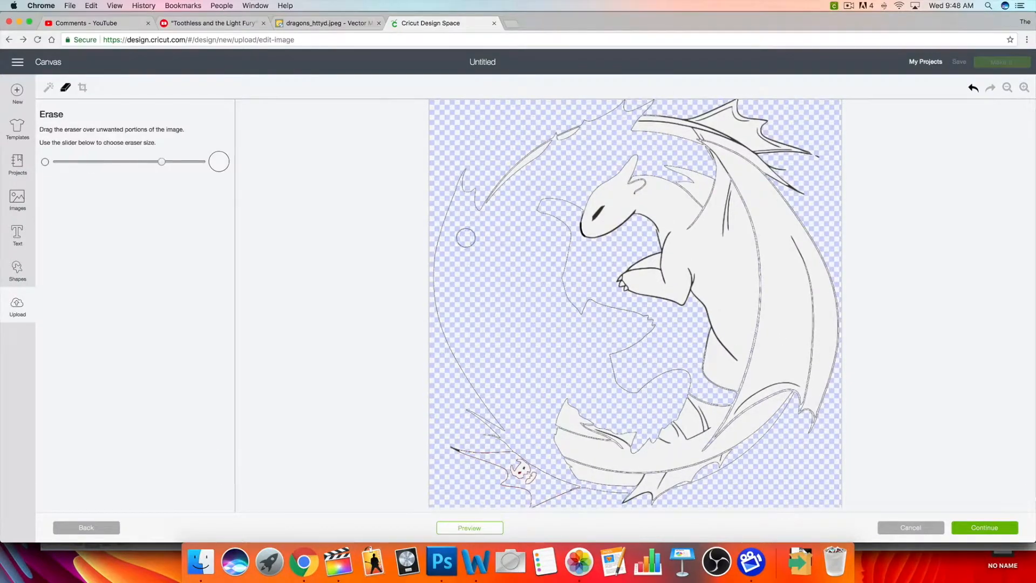
pyautogui.moveTo(479, 210); pyautogui.dragTo(459, 183)
pyautogui.moveTo(458, 187); pyautogui.dragTo(497, 421)
pyautogui.scroll(-1, 491, 415)
pyautogui.moveTo(478, 407)
pyautogui.mouseDown()
pyautogui.moveTo(460, 434)
pyautogui.moveTo(499, 469)
pyautogui.moveTo(547, 494)
pyautogui.moveTo(615, 489)
pyautogui.mouseUp()
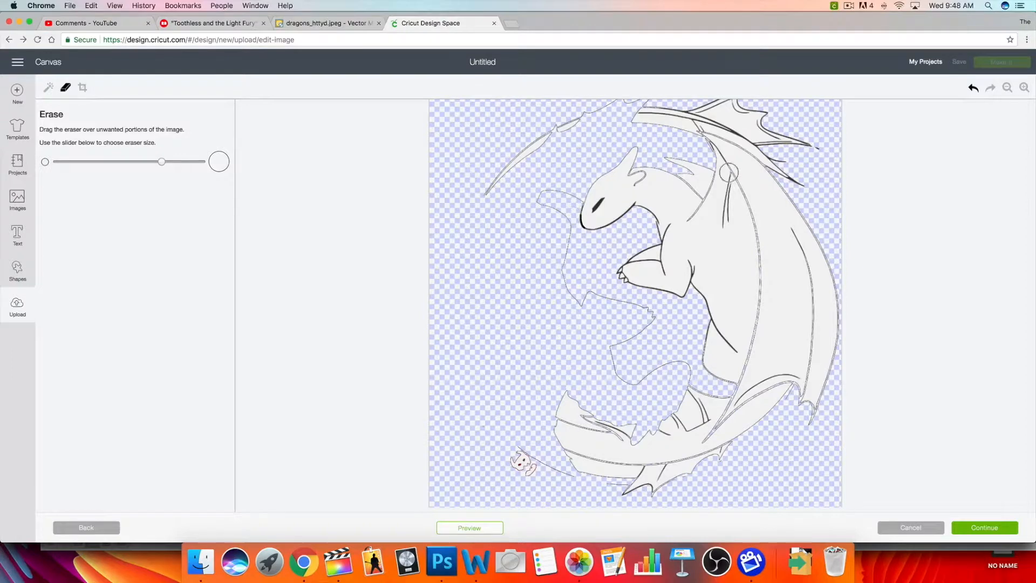
# Step: Erase the black dragon's inner body outline and small stray marks, and continue to the save options
pyautogui.moveTo(566, 189)
pyautogui.mouseDown()
pyautogui.moveTo(597, 294)
pyautogui.moveTo(678, 375)
pyautogui.mouseUp()
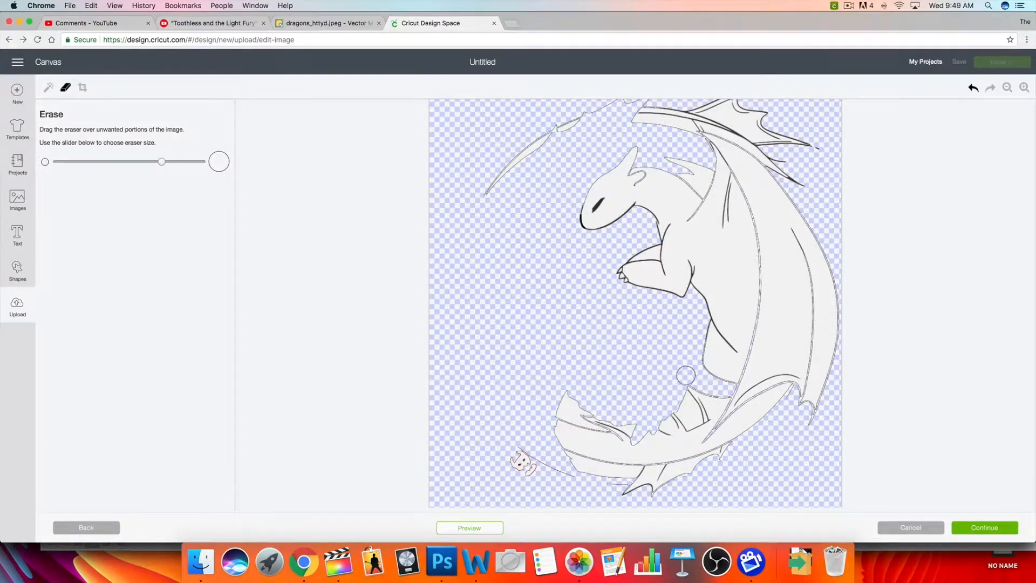
pyautogui.click(823, 169)
pyautogui.scroll(5, 578, 480)
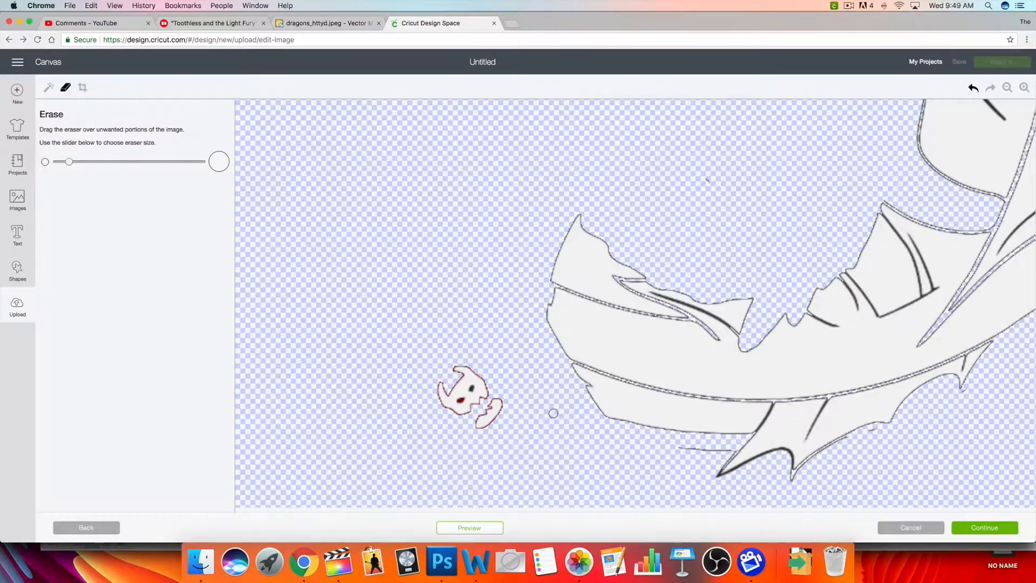
pyautogui.scroll(-3, 554, 412)
pyautogui.click(996, 530)
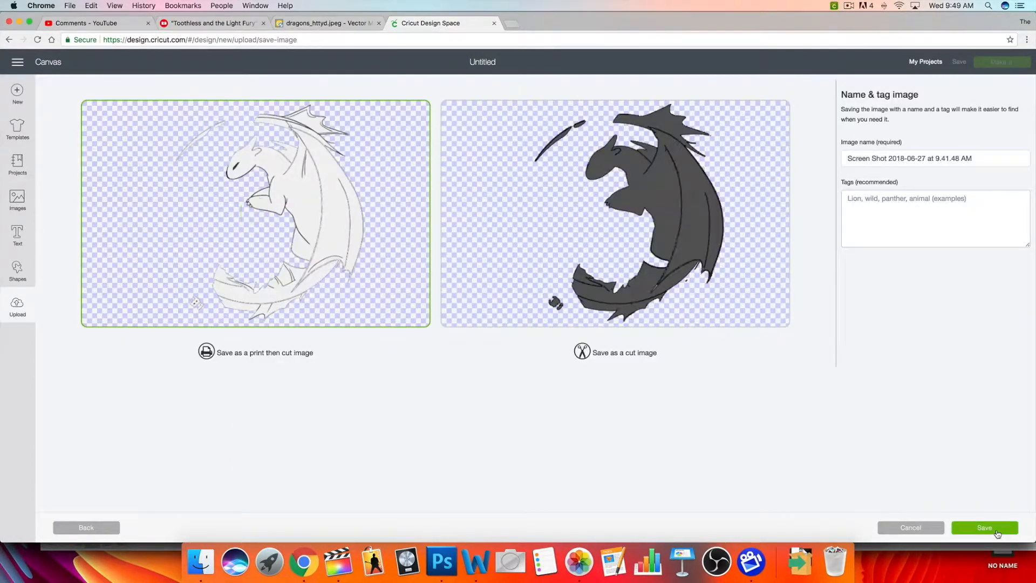
# Step: Recheck the erased image in the editor and save it as a cut image named "Light Fury Yin Yangs"
pyautogui.click(83, 527)
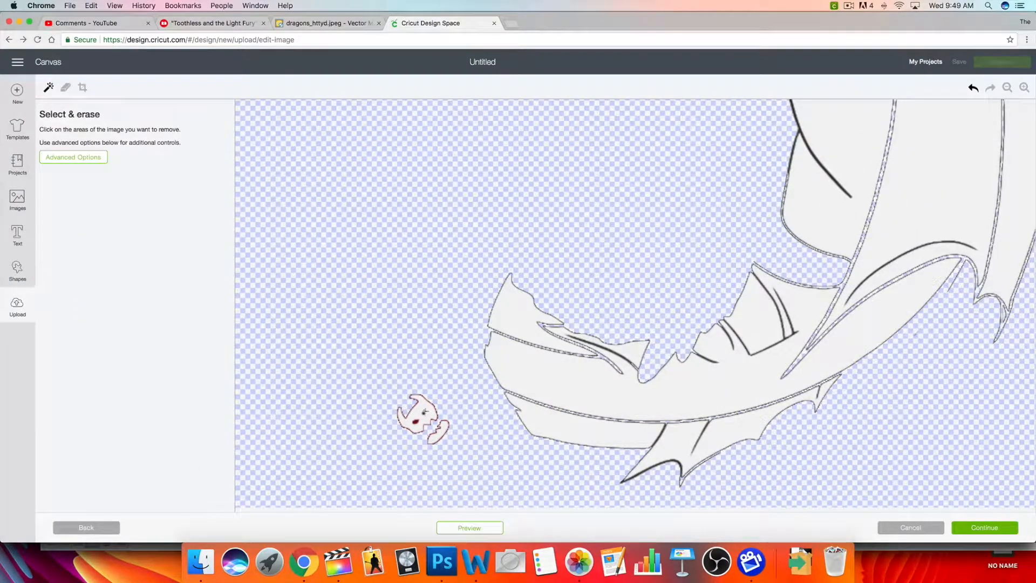
pyautogui.scroll(10, 424, 417)
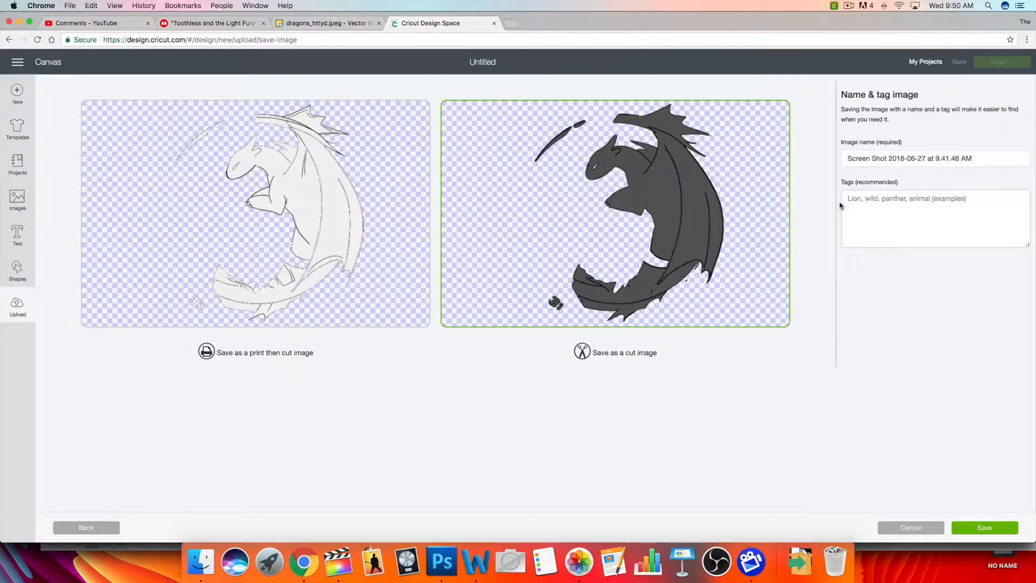
pyautogui.tripleClick(894, 165)
pyautogui.write('Light Fury Yin Yangs')
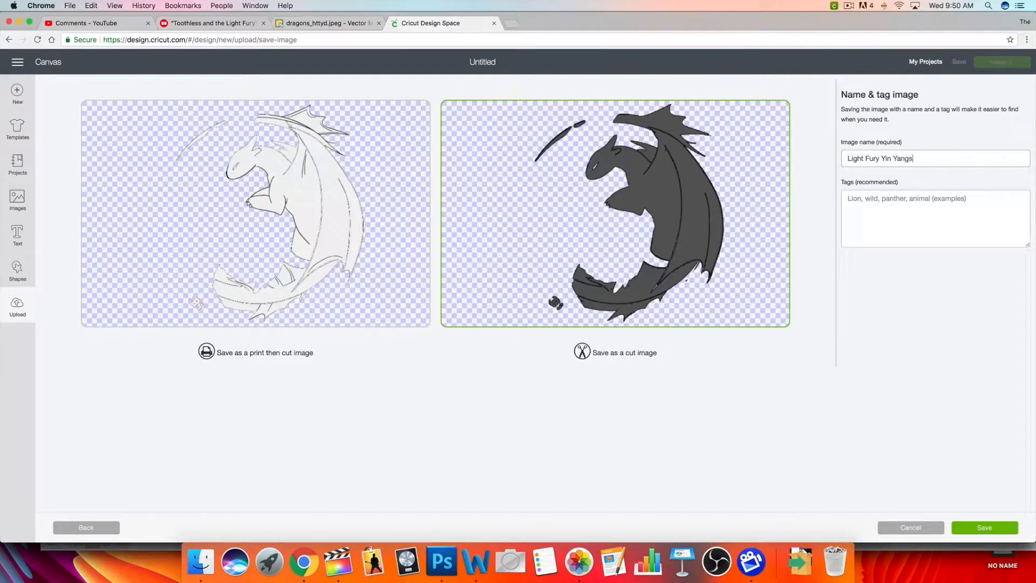
pyautogui.click(987, 523)
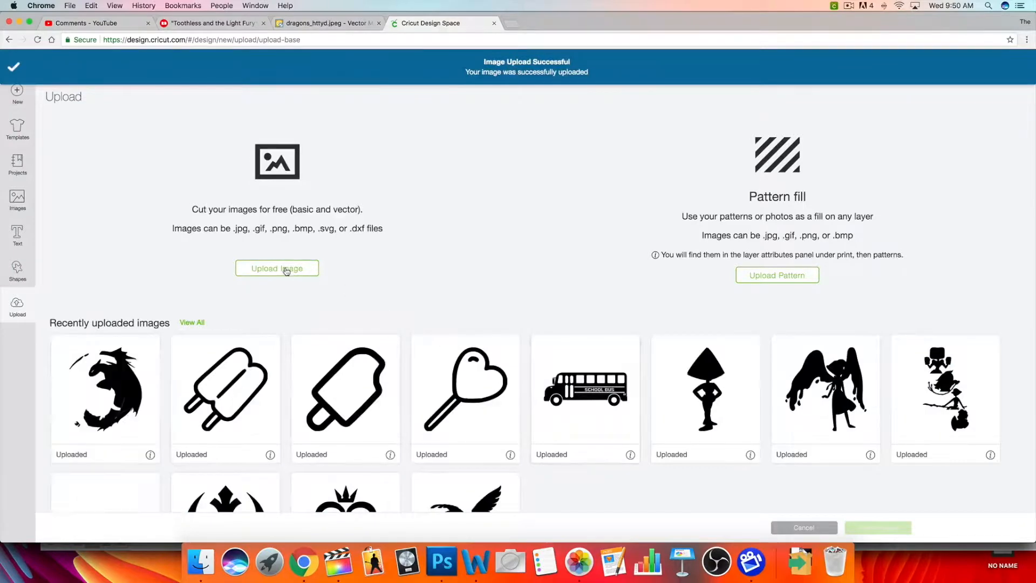
# Step: Upload the original two-dragon screenshot again as a Complex image
pyautogui.click(286, 270)
pyautogui.click(538, 298)
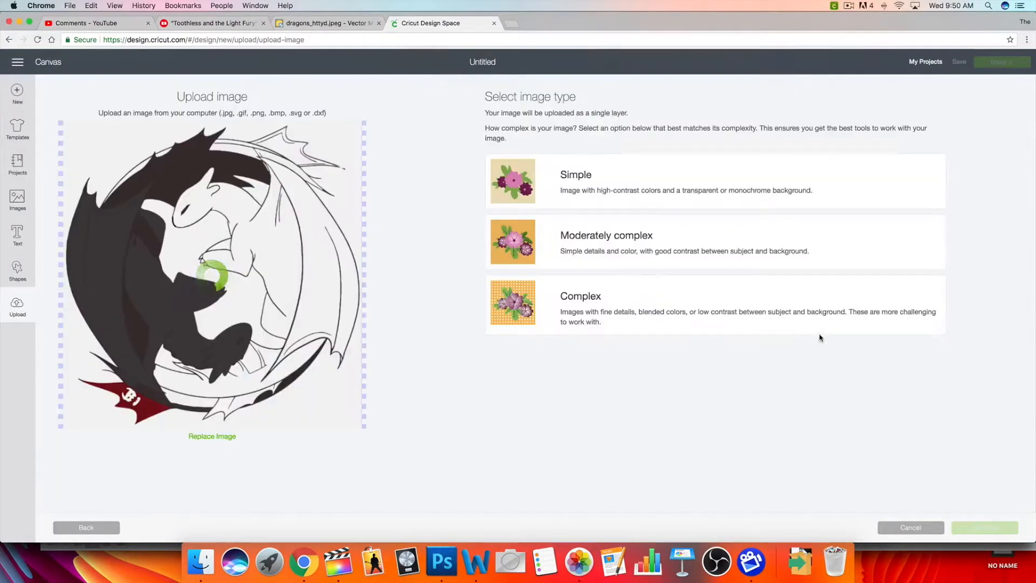
pyautogui.click(632, 297)
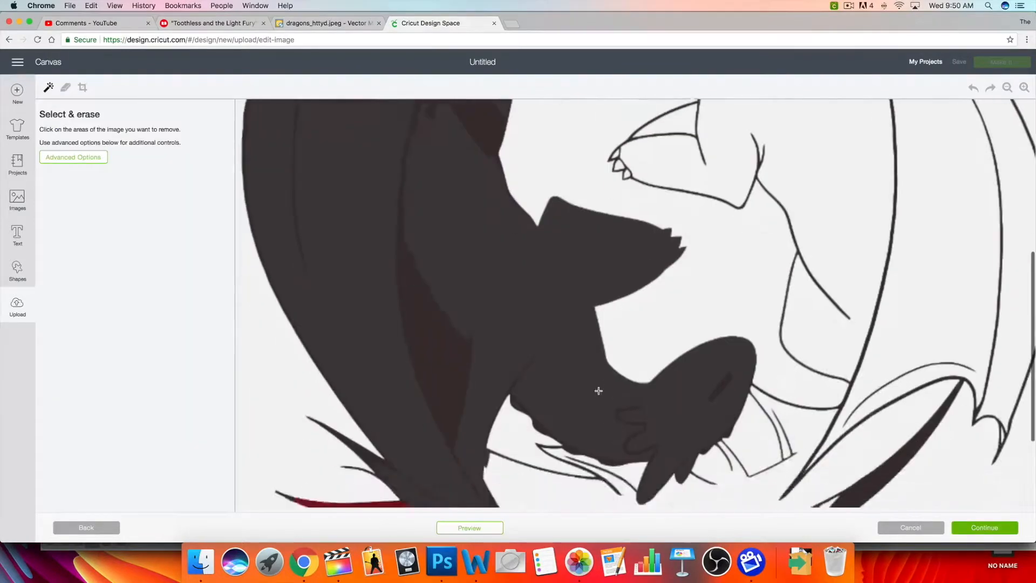
# Step: Erase the enclosed background between the dragons and the white fill of the light dragon's head, body, forearm and main wing
pyautogui.scroll(4, 598, 391)
pyautogui.click(594, 362)
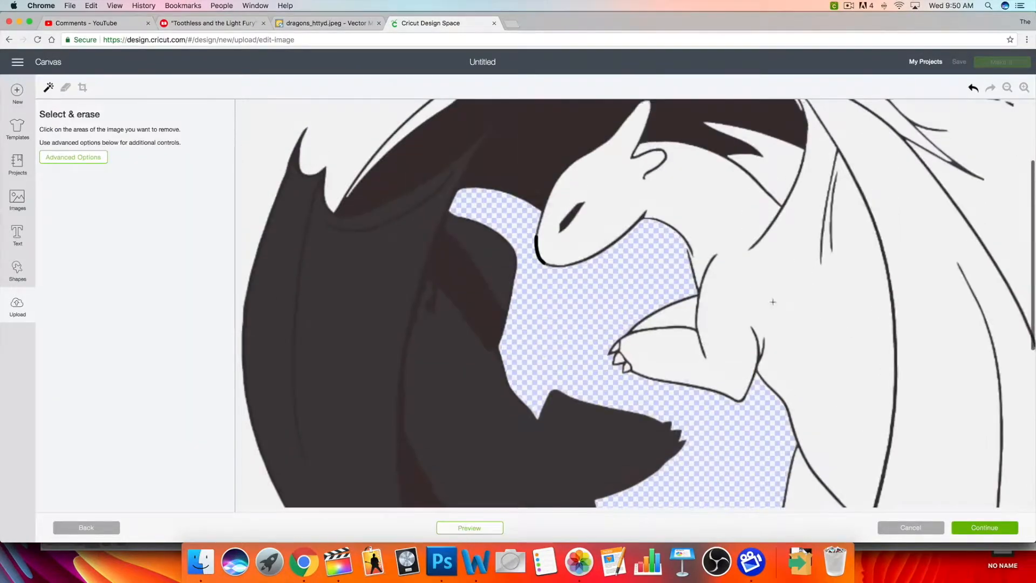
pyautogui.click(772, 301)
pyautogui.click(672, 314)
pyautogui.click(620, 360)
pyautogui.click(933, 311)
pyautogui.scroll(3, 934, 311)
pyautogui.click(782, 292)
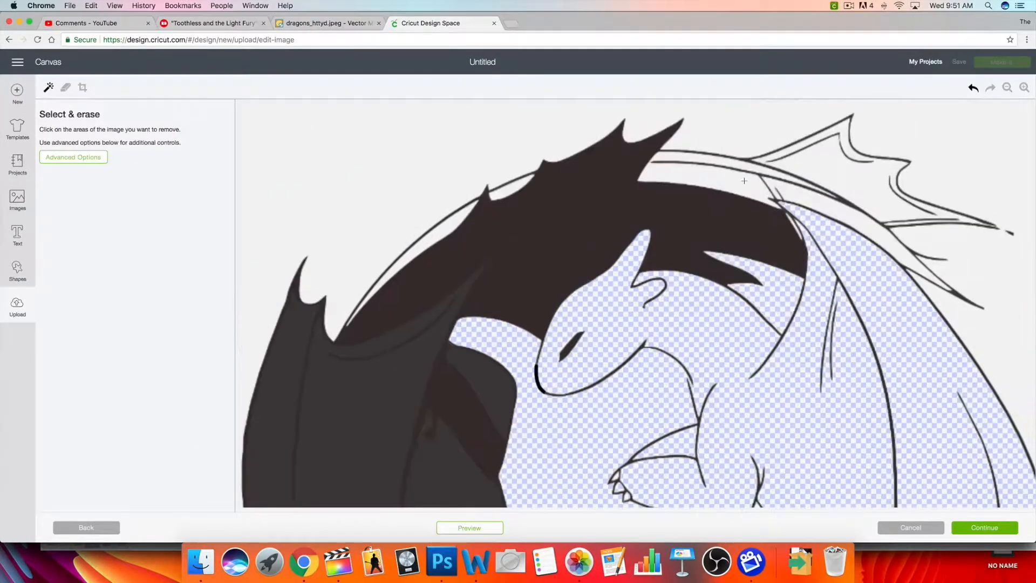
# Step: Erase the white fill of the light dragon's upper wing and fin, the outer background and the gaps beside the black dragon's back
pyautogui.click(707, 176)
pyautogui.click(799, 193)
pyautogui.click(842, 176)
pyautogui.click(593, 121)
pyautogui.click(510, 190)
pyautogui.click(459, 216)
pyautogui.scroll(-10, 562, 370)
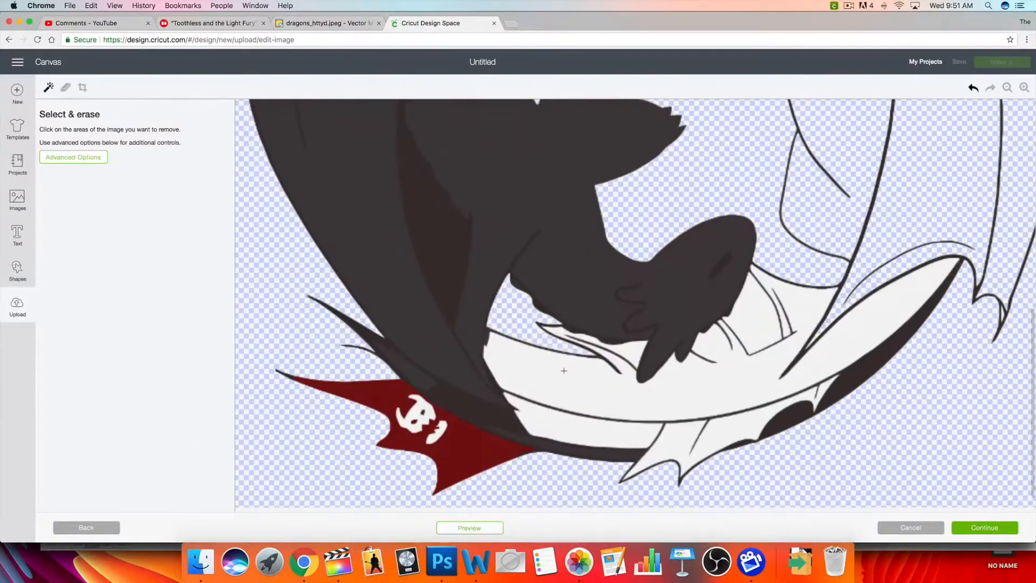
# Step: Erase the white fill of the light dragon's tail, tail fin and hind leg
pyautogui.click(562, 370)
pyautogui.click(587, 439)
pyautogui.click(666, 448)
pyautogui.click(759, 321)
# Step: Try erasing the solid black dragon in one go, and undo that erasure
pyautogui.scroll(10, 756, 351)
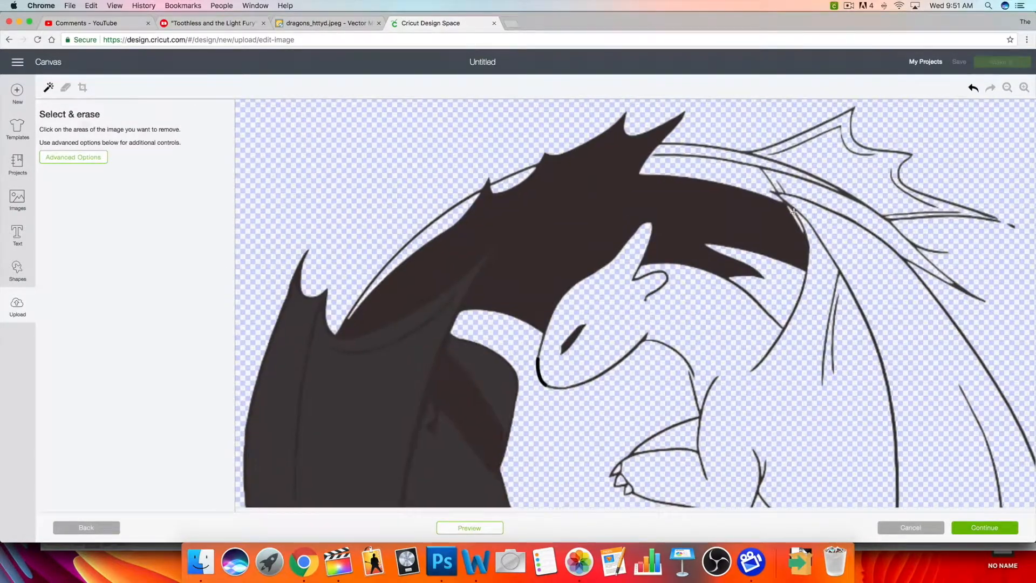
pyautogui.scroll(-10, 813, 266)
pyautogui.scroll(10, 813, 266)
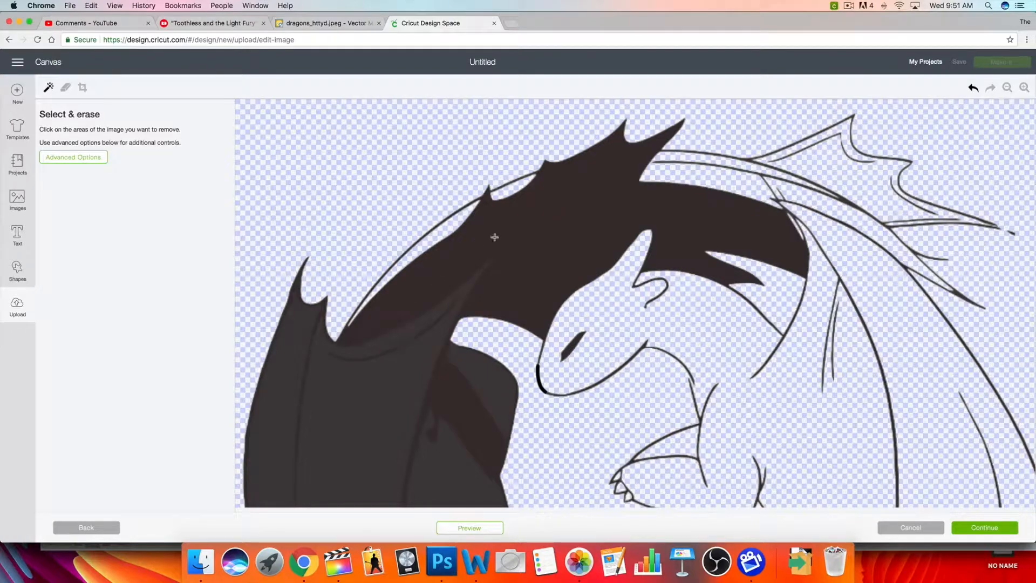
pyautogui.scroll(-10, 623, 251)
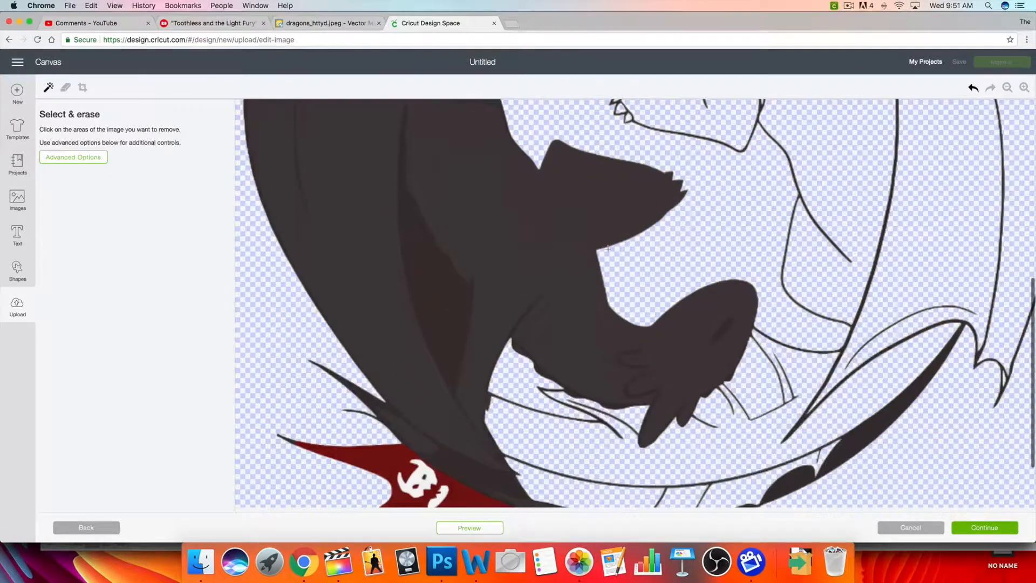
pyautogui.click(540, 225)
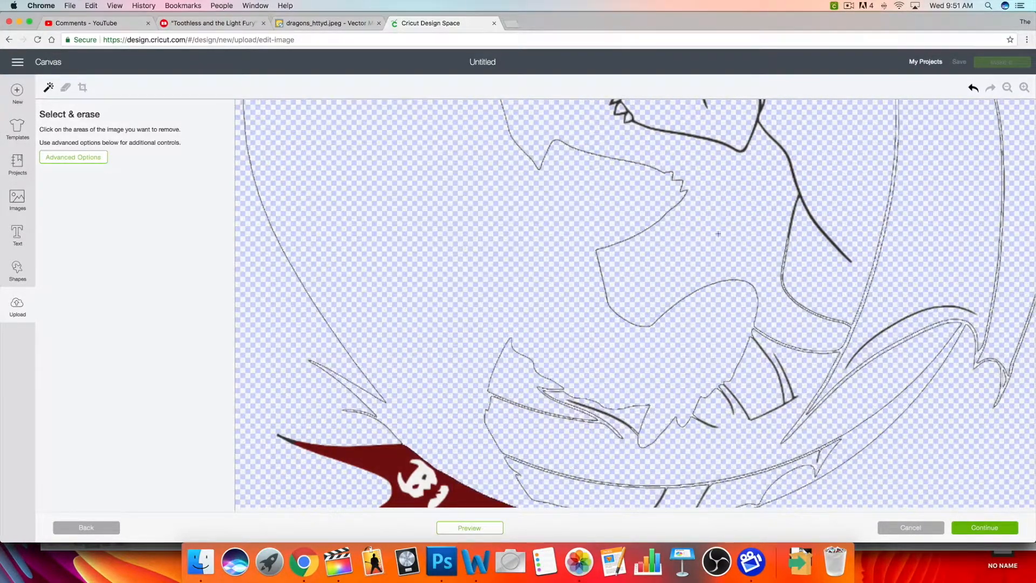
pyautogui.scroll(10, 720, 232)
pyautogui.click(974, 88)
# Step: Show the advanced erase options and erase the fill of the black dragon's wing and body at a color tolerance of 4
pyautogui.scroll(-3, 450, 212)
pyautogui.scroll(-5, 450, 212)
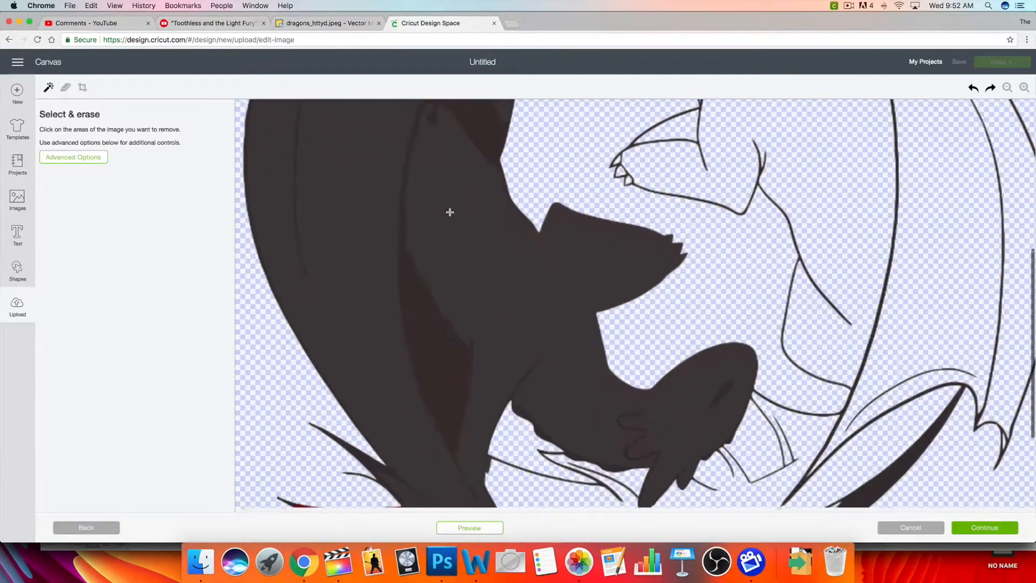
pyautogui.scroll(5, 450, 212)
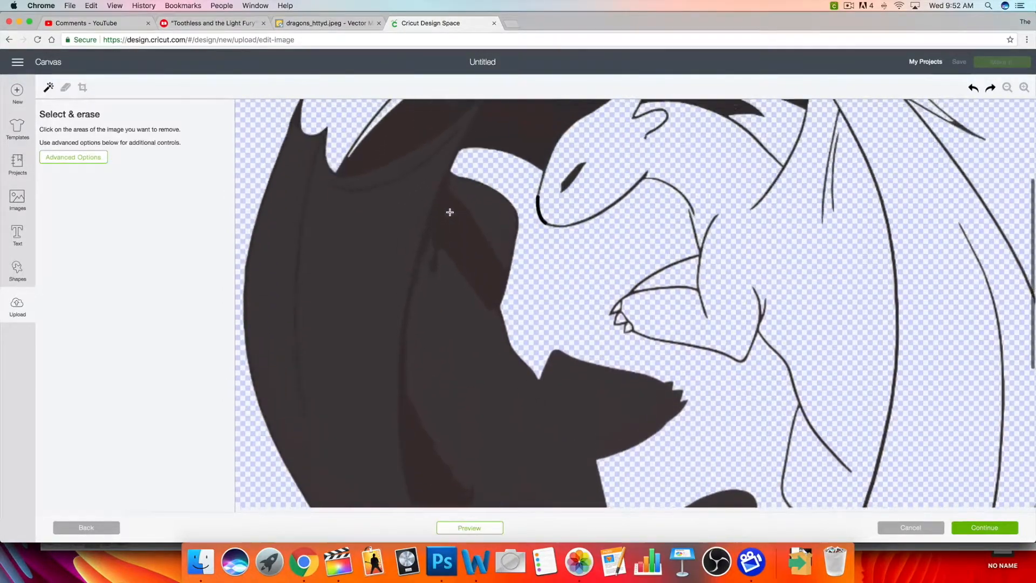
pyautogui.scroll(-5, 345, 279)
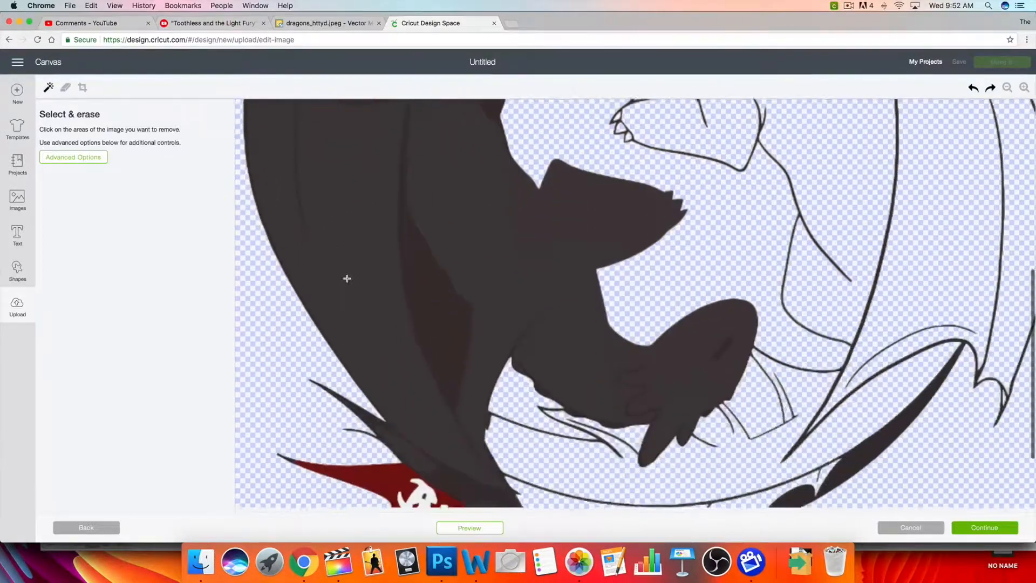
pyautogui.click(86, 158)
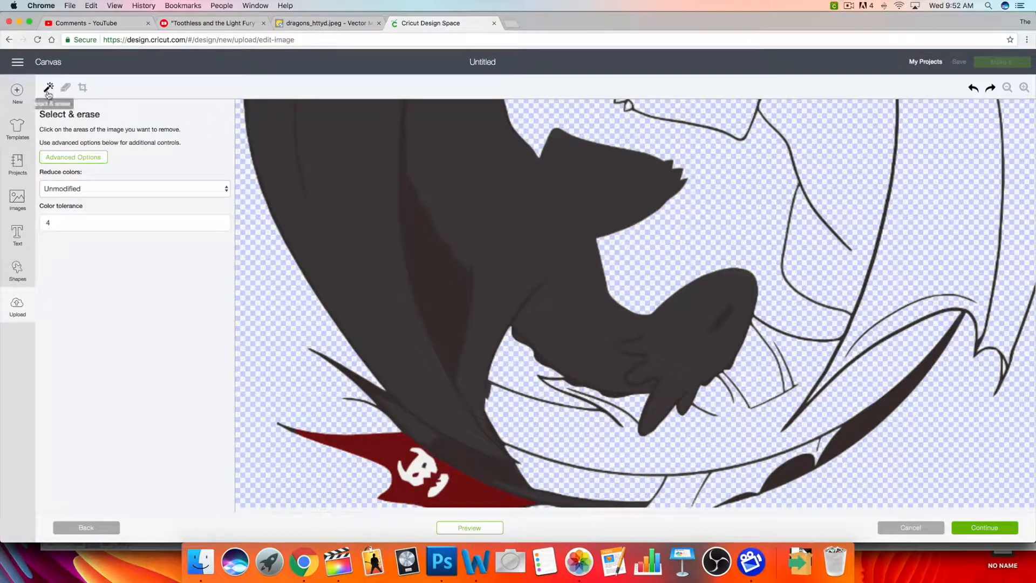
pyautogui.click(220, 222)
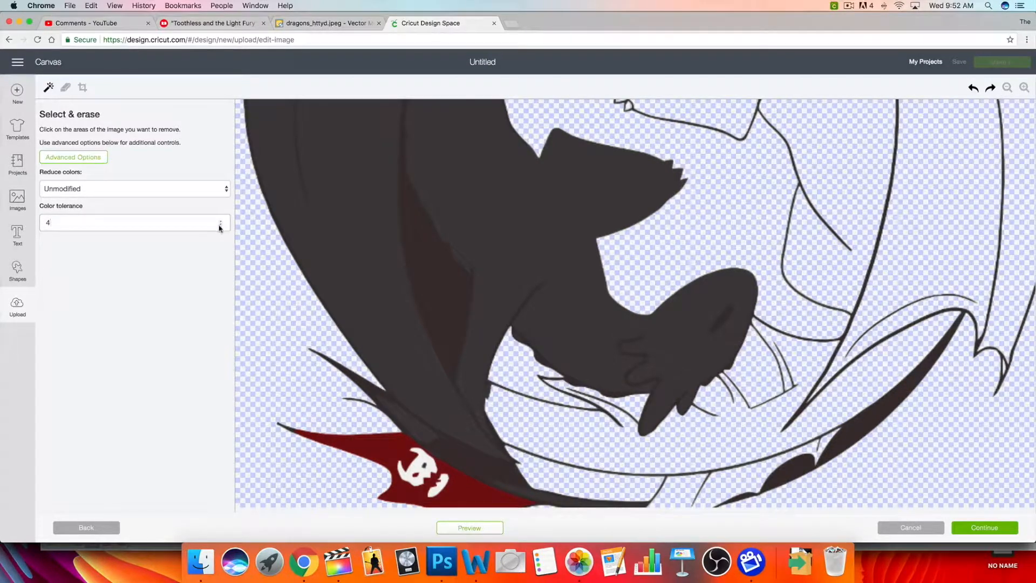
pyautogui.click(361, 226)
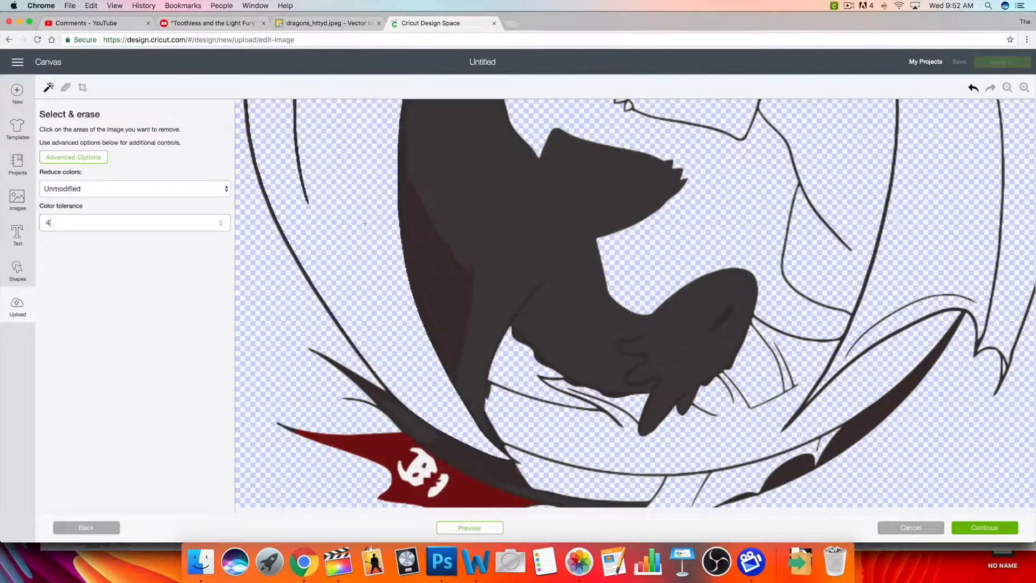
pyautogui.click(507, 231)
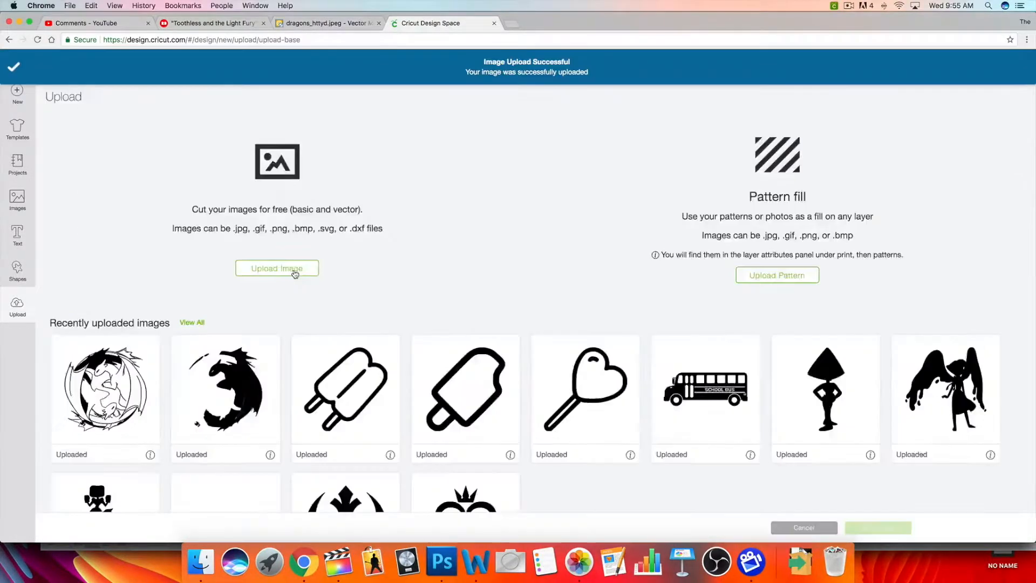
# Step: Start another image upload with the original two-dragon screenshot as the source
pyautogui.click(295, 274)
pyautogui.click(566, 294)
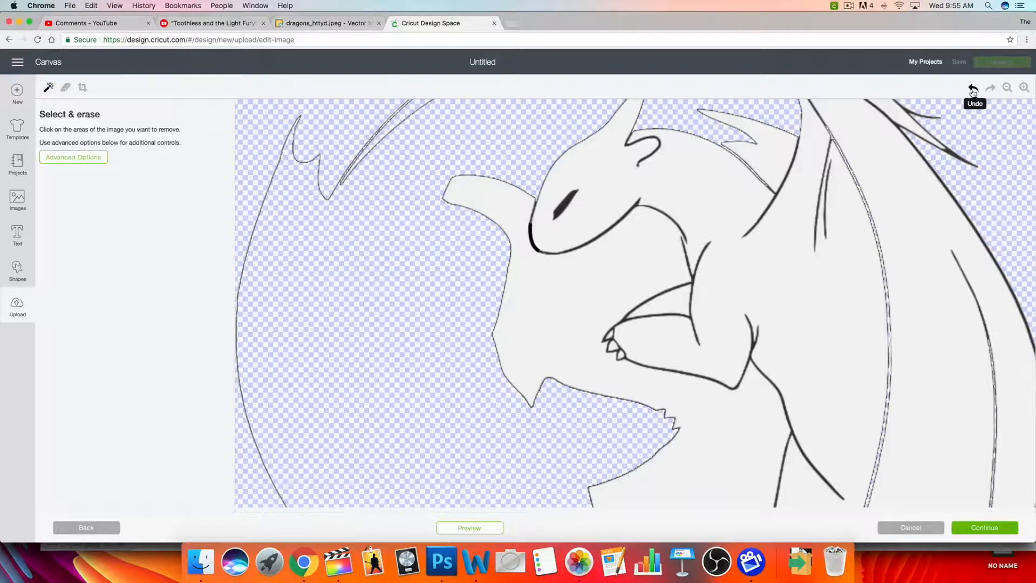
# Step: Undo the whole black dragon's erasure, set the color tolerance to 4, and erase only its dark brown back area
pyautogui.click(973, 89)
pyautogui.click(62, 157)
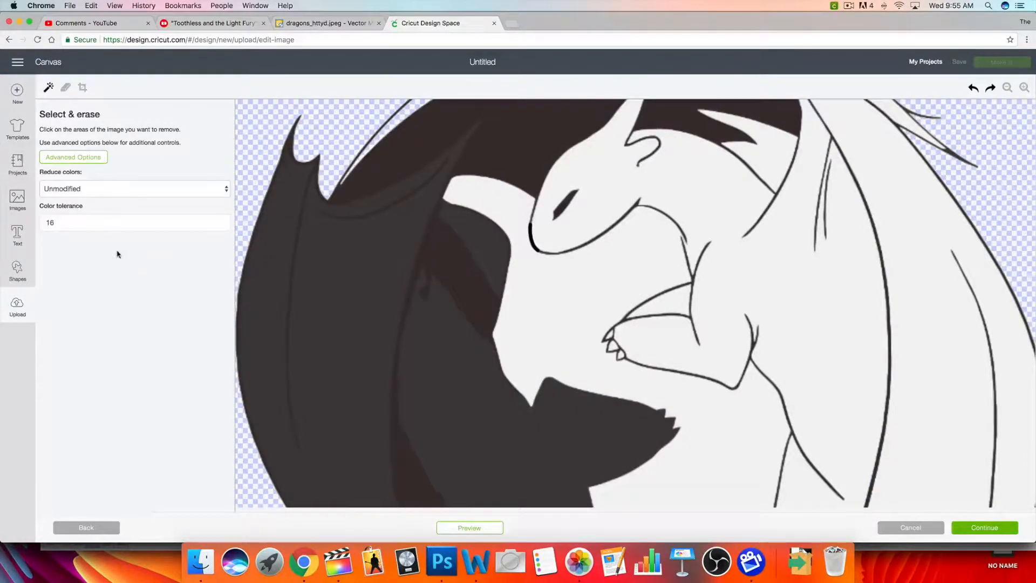
pyautogui.click(221, 225)
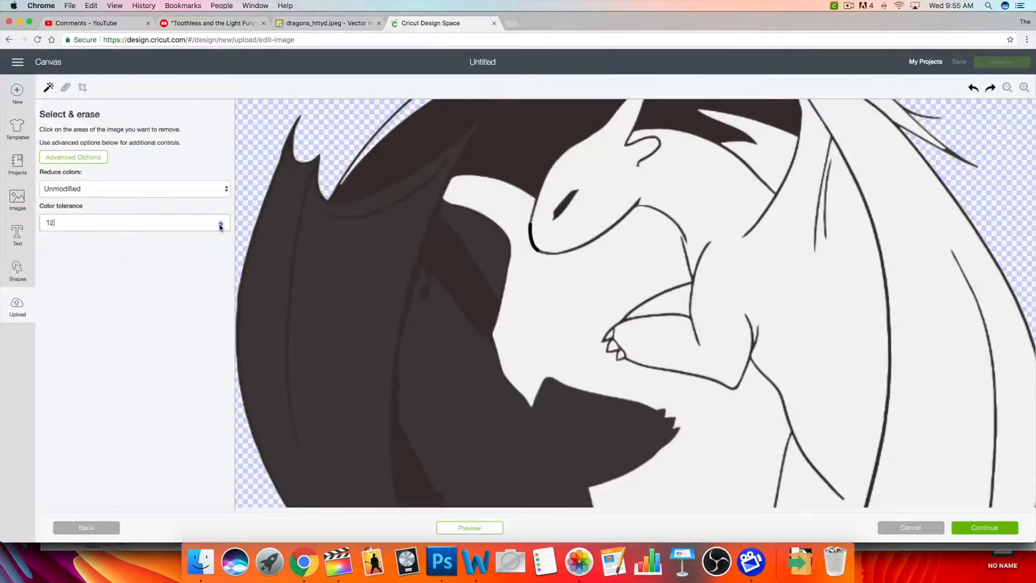
pyautogui.click(372, 173)
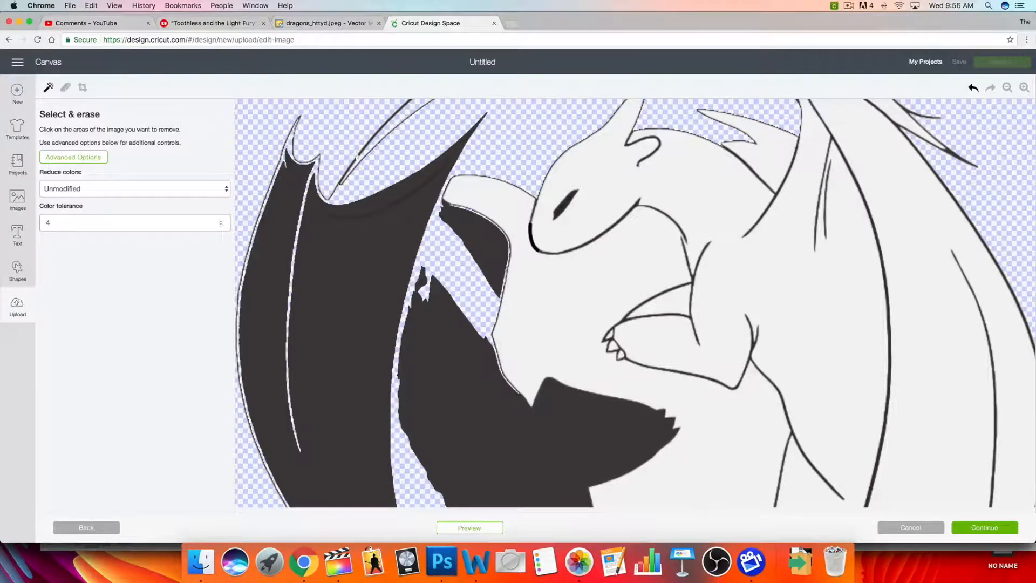
# Step: Erase the fills of the light dragon's lower body, wing, tail and tail fin
pyautogui.scroll(-10, 720, 259)
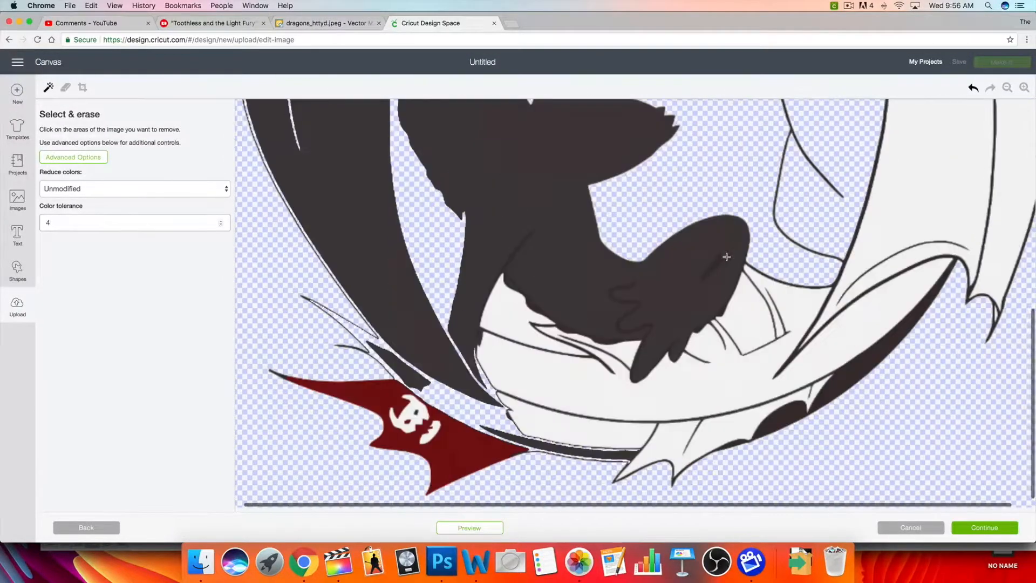
pyautogui.click(879, 354)
pyautogui.click(936, 189)
pyautogui.click(712, 391)
pyautogui.click(580, 432)
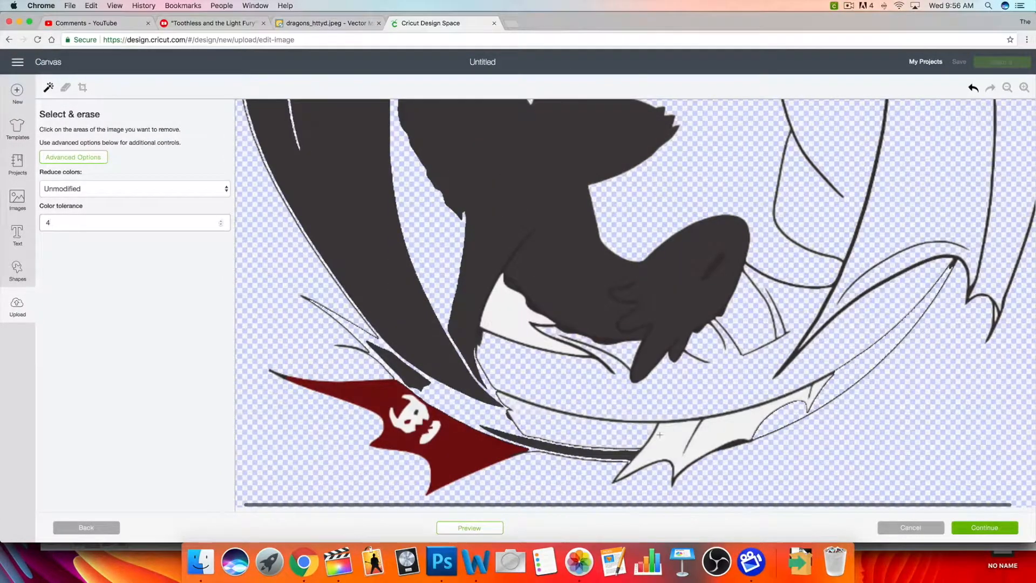
pyautogui.click(675, 443)
# Step: Erase the leftover fills around the light dragon's hind leg and lower body
pyautogui.scroll(2, 664, 345)
pyautogui.click(711, 325)
pyautogui.click(629, 370)
pyautogui.click(562, 388)
pyautogui.click(699, 388)
# Step: Erase the curved line in the black wing and the remaining fills of the light dragon's upper body, tail fin and arm
pyautogui.scroll(10, 545, 340)
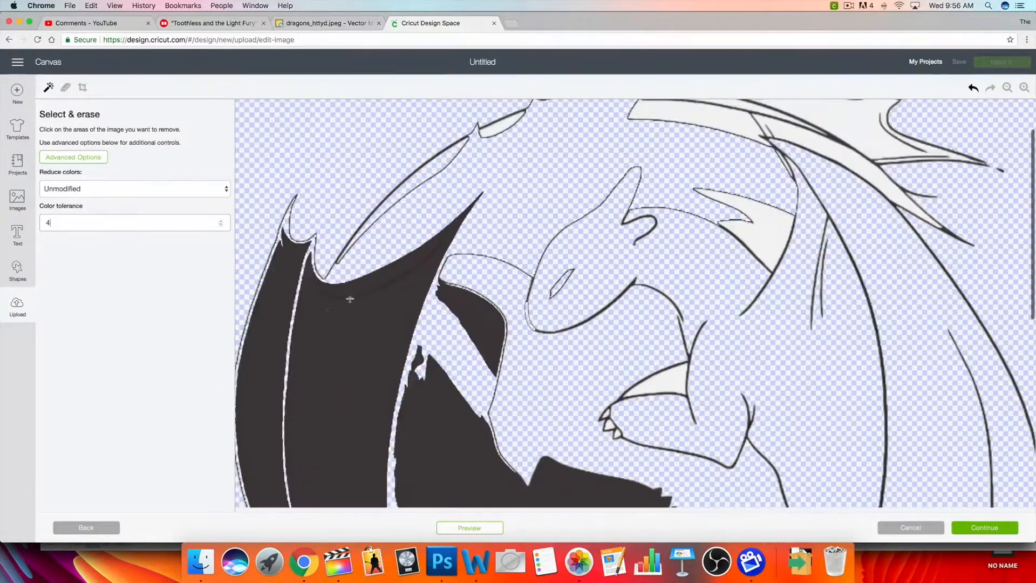
pyautogui.click(349, 296)
pyautogui.scroll(2, 486, 254)
pyautogui.click(701, 179)
pyautogui.click(839, 172)
pyautogui.click(836, 221)
pyautogui.click(766, 300)
pyautogui.click(663, 443)
# Step: Use the Erase brush at small and larger sizes to remove the stray outlines above the black dragon's wing
pyautogui.click(65, 87)
pyautogui.moveTo(326, 339); pyautogui.dragTo(390, 258)
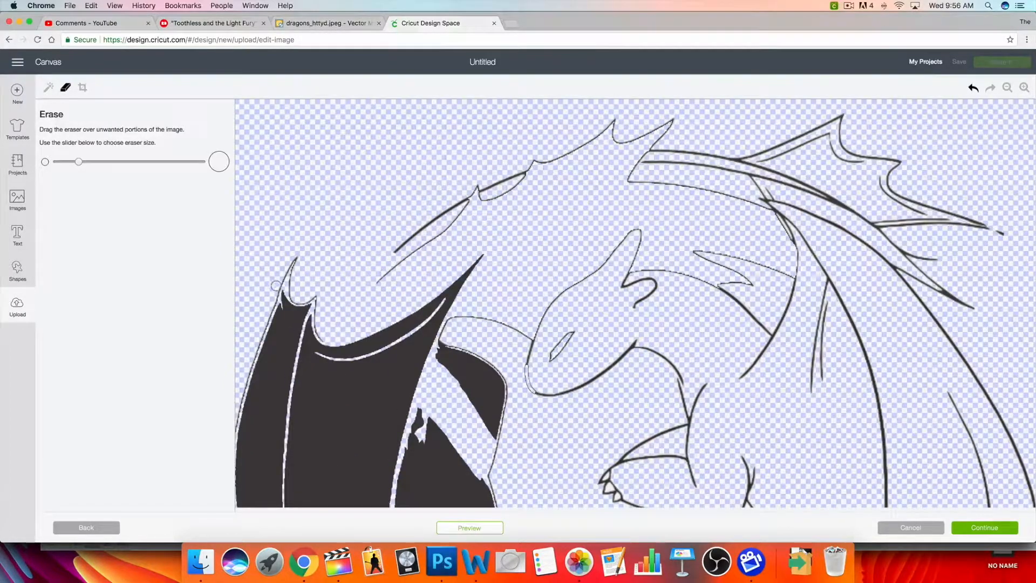
pyautogui.moveTo(276, 300)
pyautogui.mouseDown()
pyautogui.moveTo(312, 300)
pyautogui.moveTo(322, 339)
pyautogui.mouseUp()
pyautogui.moveTo(407, 268); pyautogui.dragTo(469, 202)
pyautogui.moveTo(78, 161); pyautogui.dragTo(153, 161)
pyautogui.moveTo(483, 190)
pyautogui.mouseDown()
pyautogui.moveTo(691, 185)
pyautogui.moveTo(772, 315)
pyautogui.moveTo(453, 327)
pyautogui.mouseUp()
# Step: Brush away the outlines of the light dragon's arm, body and wing with the large eraser
pyautogui.scroll(-5, 528, 329)
pyautogui.moveTo(626, 359)
pyautogui.mouseDown()
pyautogui.moveTo(602, 330)
pyautogui.moveTo(692, 340)
pyautogui.mouseUp()
pyautogui.scroll(-9, 693, 249)
pyautogui.moveTo(912, 160)
pyautogui.mouseDown()
pyautogui.moveTo(1003, 334)
pyautogui.moveTo(996, 386)
pyautogui.mouseUp()
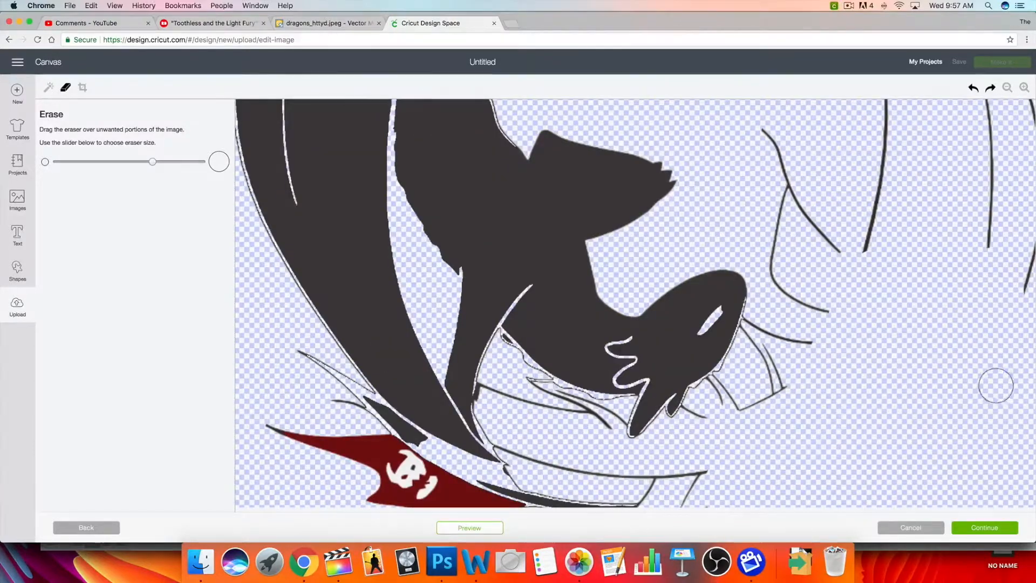
pyautogui.scroll(11, 997, 387)
pyautogui.moveTo(869, 318); pyautogui.dragTo(867, 502)
pyautogui.moveTo(740, 435); pyautogui.dragTo(799, 502)
# Step: Brush away the red tail fin and remaining lower outlines, undoing one stroke along the way
pyautogui.scroll(-13, 799, 432)
pyautogui.moveTo(861, 149); pyautogui.dragTo(852, 197)
pyautogui.moveTo(289, 300); pyautogui.dragTo(345, 348)
pyautogui.moveTo(259, 373); pyautogui.dragTo(402, 416)
pyautogui.moveTo(367, 437)
pyautogui.mouseDown()
pyautogui.moveTo(439, 442)
pyautogui.moveTo(410, 484)
pyautogui.moveTo(475, 443)
pyautogui.mouseUp()
pyautogui.click(974, 87)
pyautogui.moveTo(686, 432)
pyautogui.mouseDown()
pyautogui.moveTo(499, 387)
pyautogui.moveTo(698, 338)
pyautogui.moveTo(481, 347)
pyautogui.moveTo(470, 380)
pyautogui.mouseUp()
# Step: Reduce the eraser size and trim the stray outlines along the black dragon's belly, head and ears
pyautogui.moveTo(152, 161); pyautogui.dragTo(63, 161)
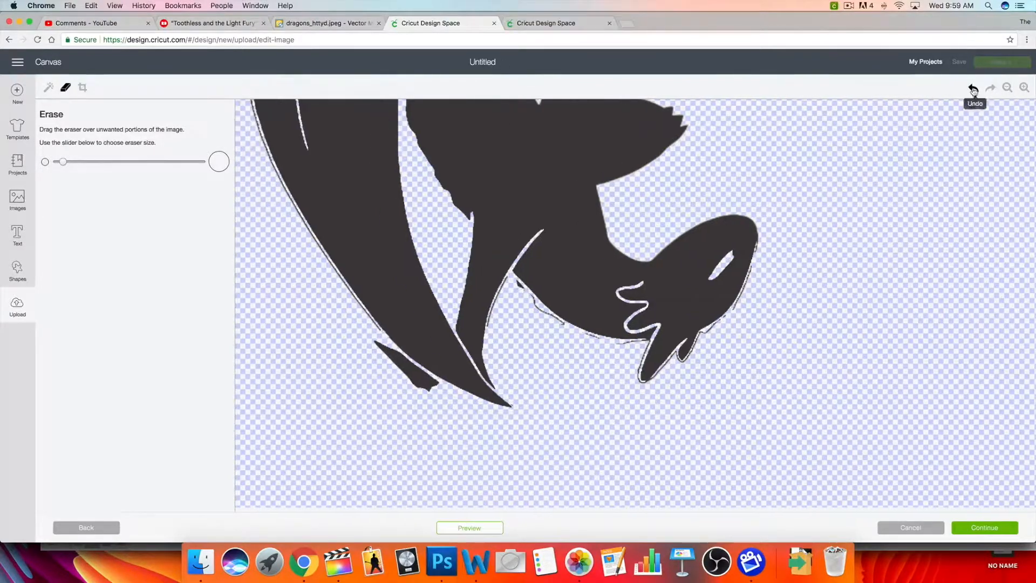
pyautogui.moveTo(532, 297)
pyautogui.mouseDown()
pyautogui.moveTo(640, 372)
pyautogui.moveTo(645, 348)
pyautogui.mouseUp()
pyautogui.moveTo(751, 266); pyautogui.dragTo(743, 293)
pyautogui.moveTo(723, 319); pyautogui.dragTo(683, 363)
pyautogui.moveTo(675, 358); pyautogui.dragTo(644, 383)
# Step: Trim the stray outline along the outer edge of the black wing and the inner edge of the foreleg
pyautogui.scroll(3, 316, 427)
pyautogui.moveTo(262, 299); pyautogui.dragTo(286, 351)
pyautogui.moveTo(312, 397); pyautogui.dragTo(287, 351)
pyautogui.click(1025, 88)
pyautogui.scroll(-6, 477, 266)
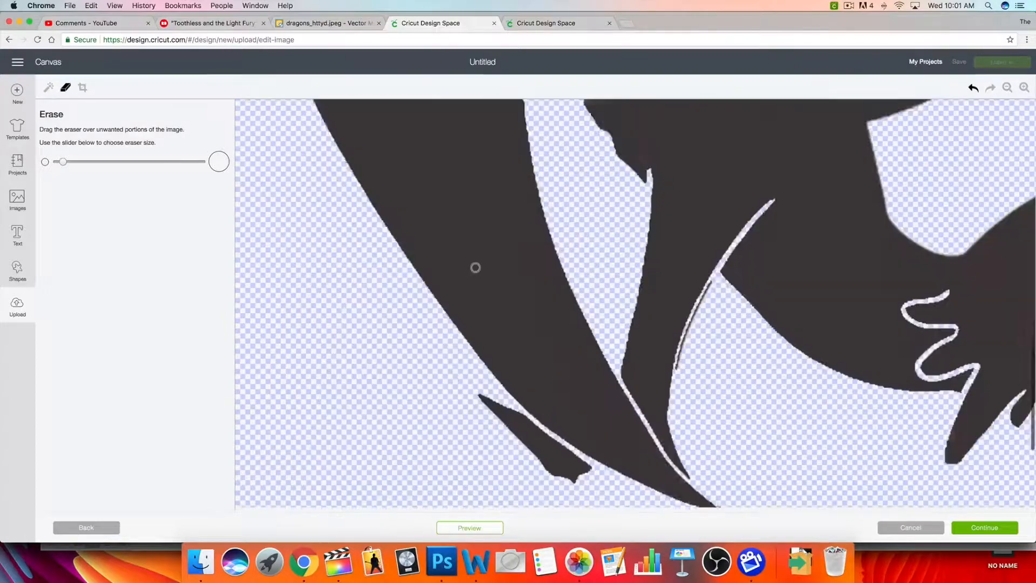
pyautogui.scroll(1, 648, 356)
pyautogui.moveTo(701, 352); pyautogui.dragTo(676, 415)
# Step: Trim the remaining outline from the upper outer edge of the black wing
pyautogui.scroll(9, 270, 378)
pyautogui.moveTo(248, 423); pyautogui.dragTo(255, 296)
pyautogui.scroll(2, 270, 270)
pyautogui.moveTo(319, 180); pyautogui.dragTo(270, 351)
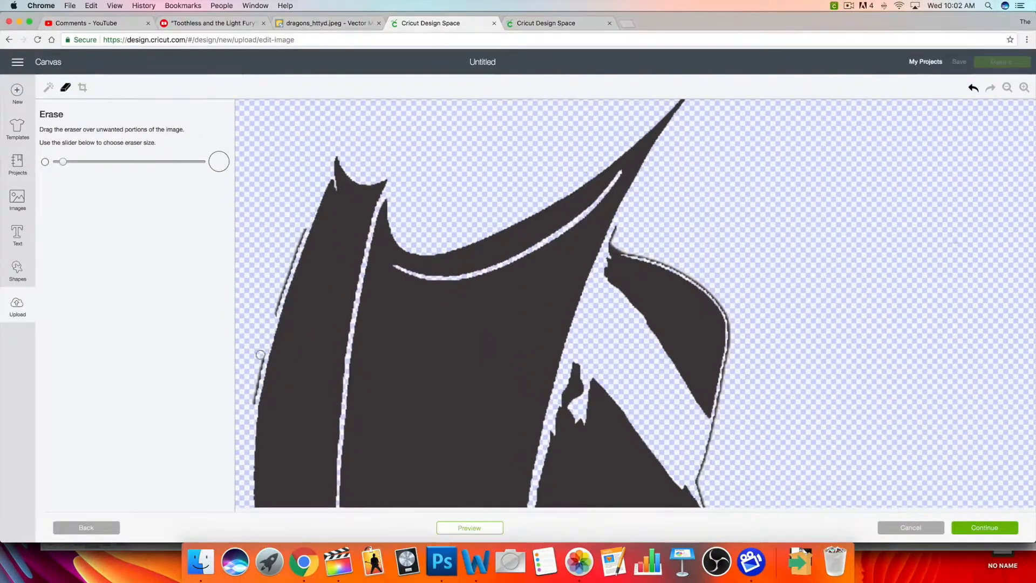
pyautogui.scroll(-1, 281, 302)
pyautogui.moveTo(275, 303); pyautogui.dragTo(306, 219)
# Step: Trim the outline around the detached black piece beside the wing, undoing one eraser stroke
pyautogui.moveTo(613, 217); pyautogui.dragTo(722, 307)
pyautogui.scroll(-3, 718, 324)
pyautogui.moveTo(726, 407); pyautogui.dragTo(704, 350)
pyautogui.click(974, 87)
pyautogui.scroll(3, 704, 350)
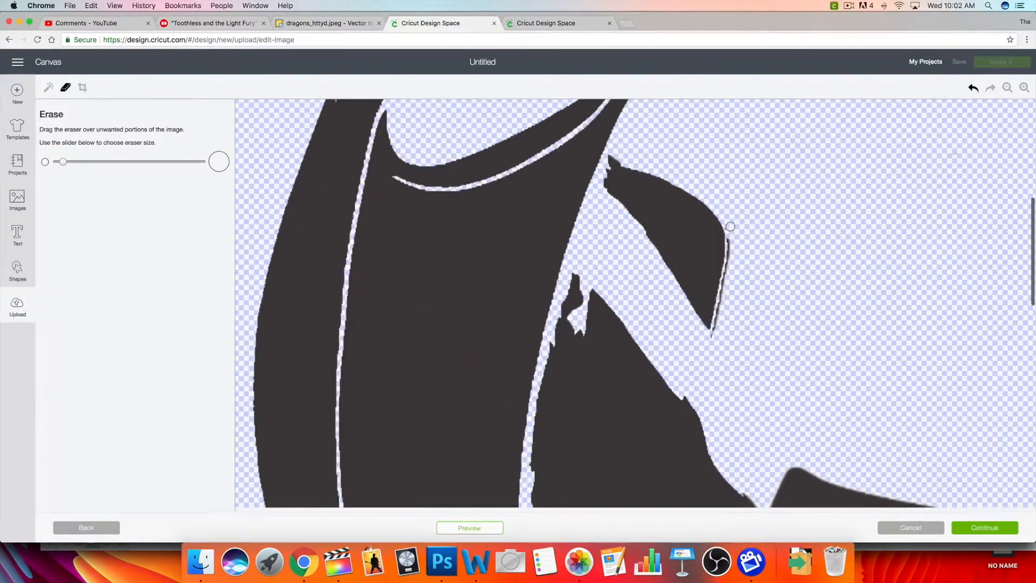
# Step: Preview the cleaned black dragon, return to editing and examine its edges for leftover marks
pyautogui.click(1003, 529)
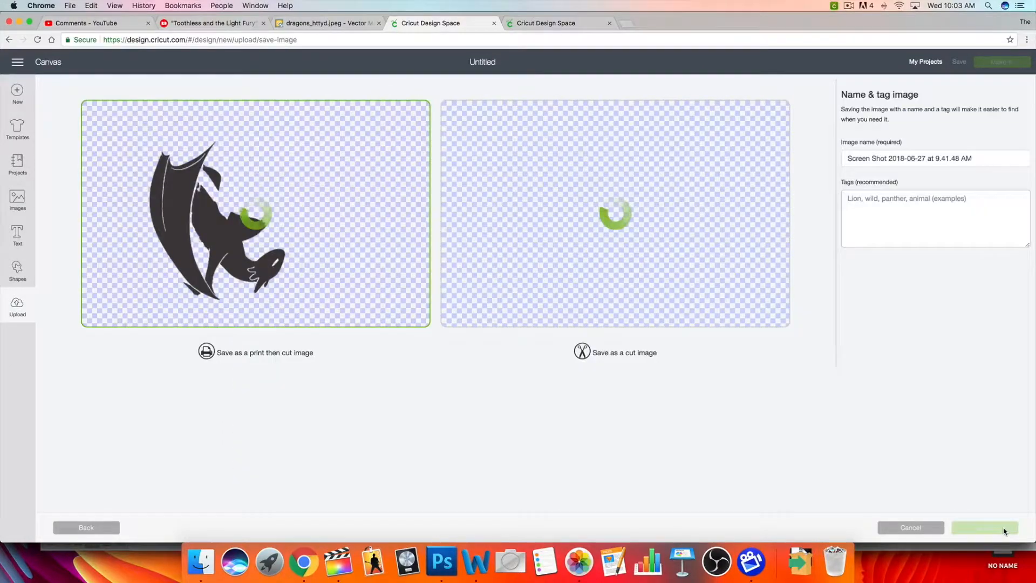
pyautogui.click(90, 529)
pyautogui.click(66, 87)
pyautogui.scroll(-10, 578, 257)
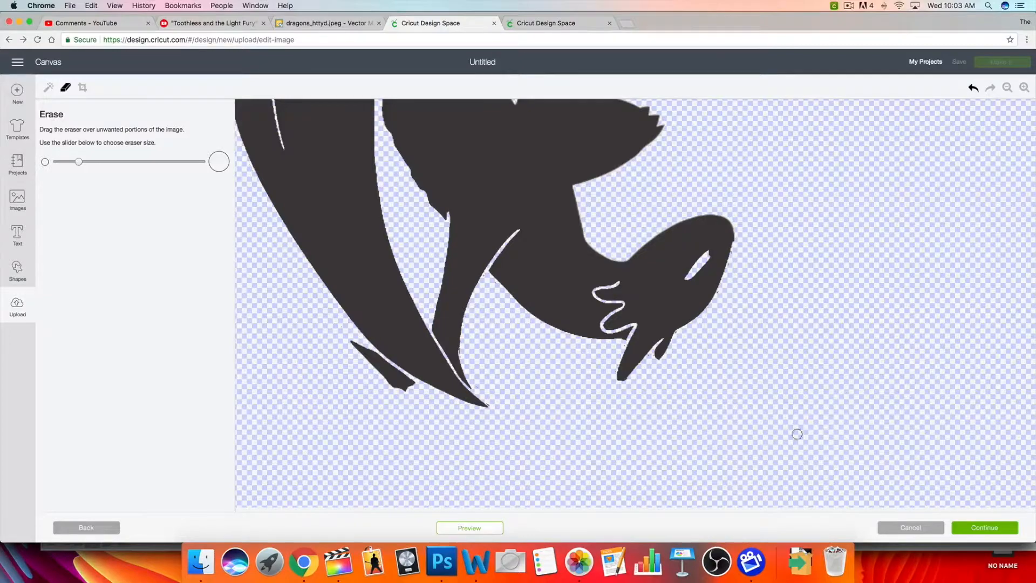
pyautogui.scroll(5, 760, 255)
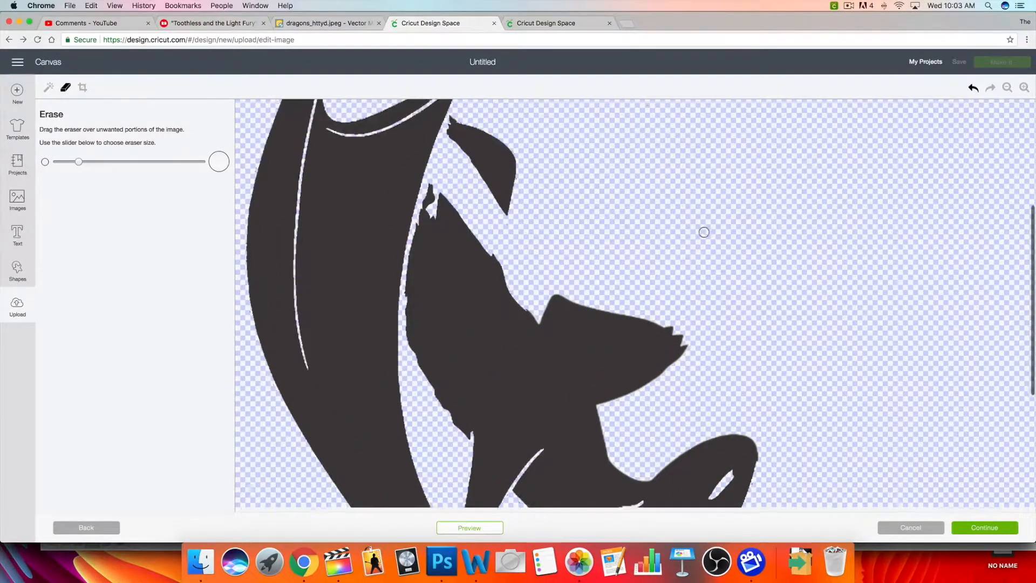
pyautogui.scroll(3, 701, 231)
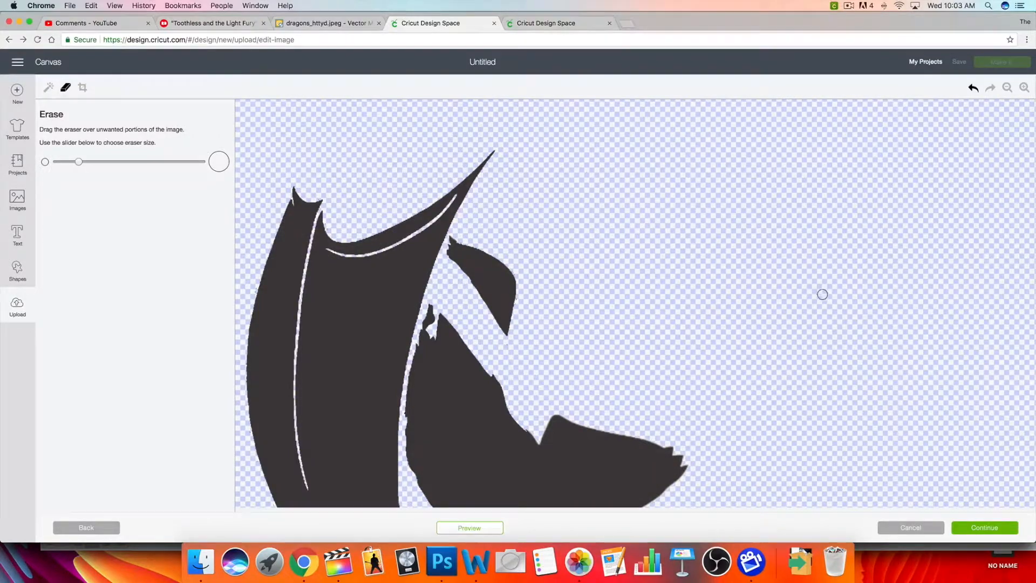
pyautogui.scroll(-8, 821, 291)
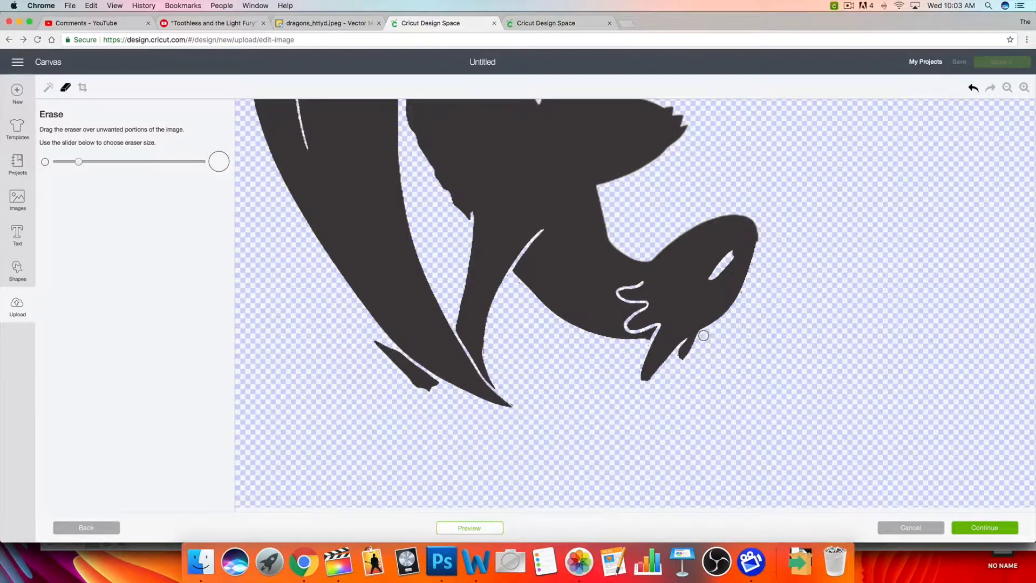
# Step: Save the black dragon as a cut image named "Night Fury 3"
pyautogui.click(995, 529)
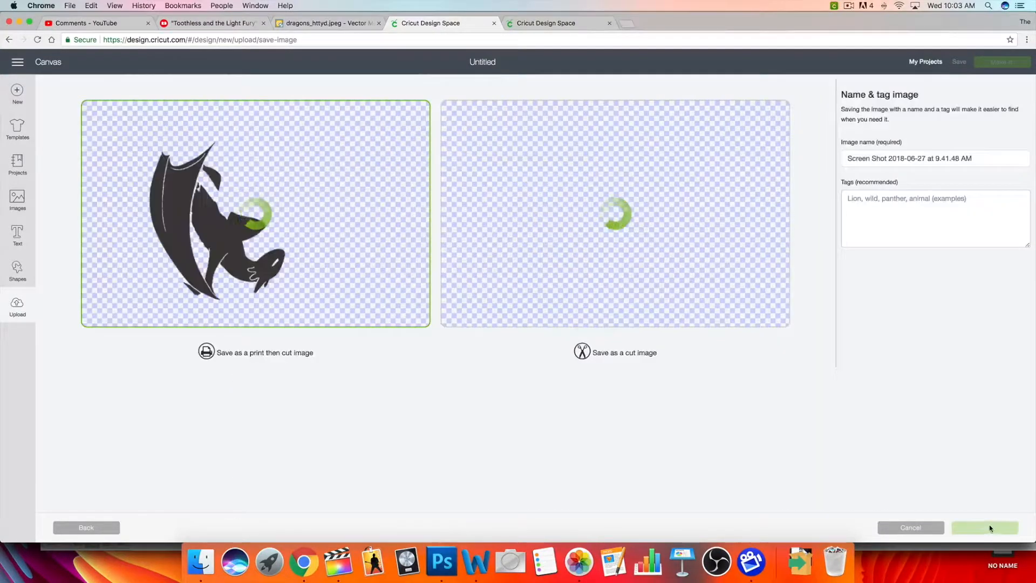
pyautogui.click(714, 260)
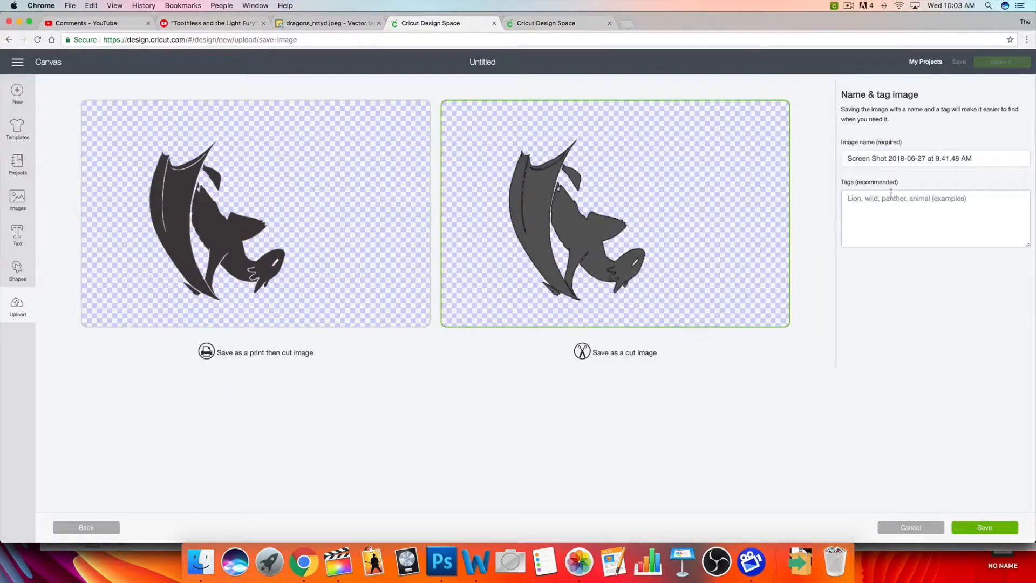
pyautogui.tripleClick(907, 158)
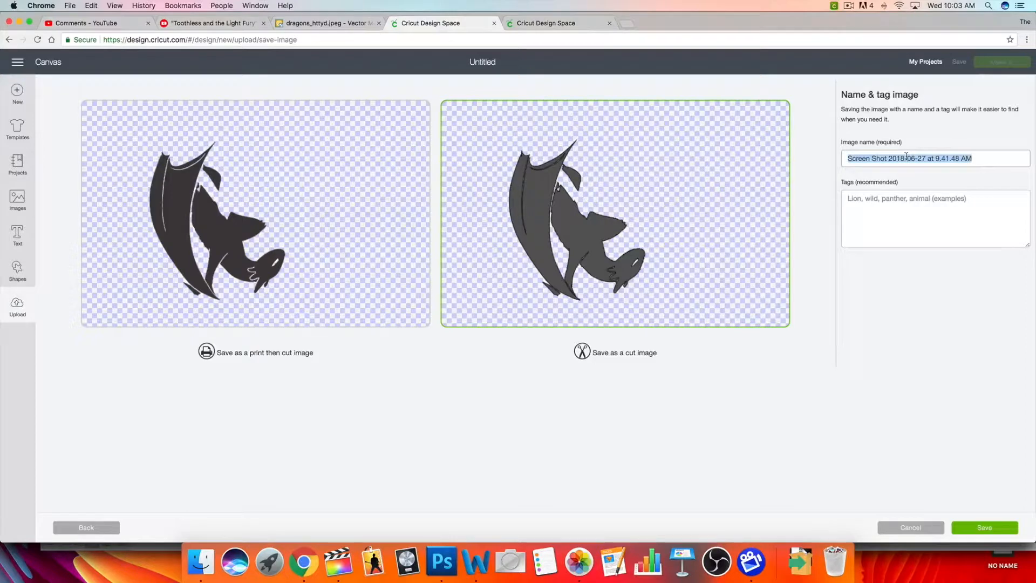
pyautogui.write('Night Fury 3')
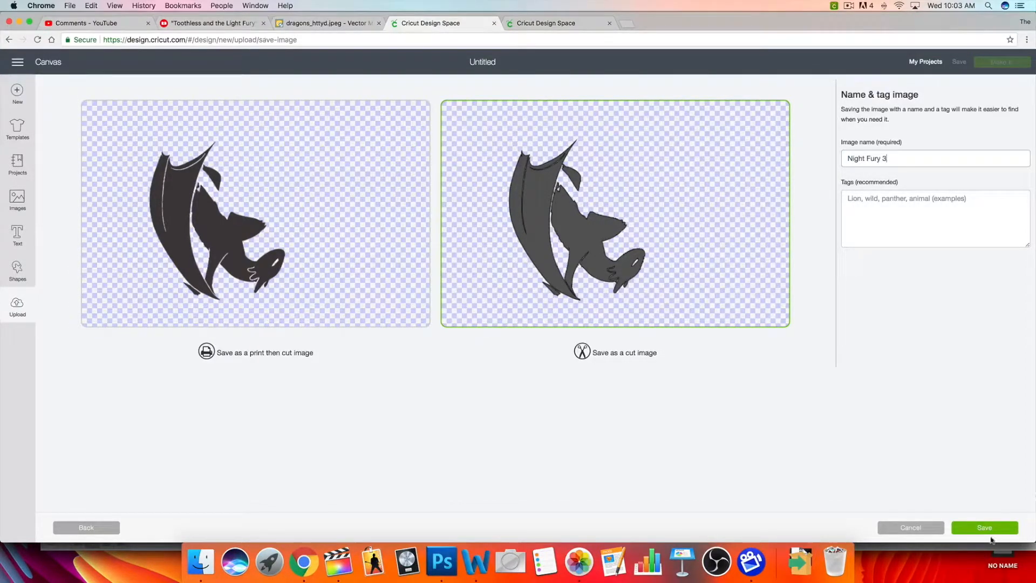
pyautogui.click(985, 527)
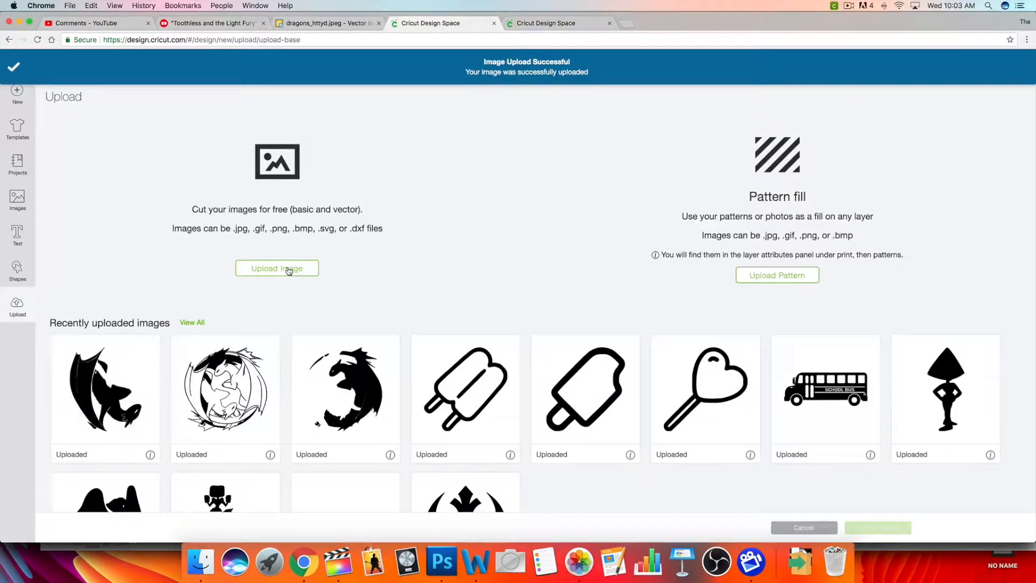
# Step: Upload the 9.41.48 AM two-dragon screenshot from the Desktop again as a Complex image and open it for editing
pyautogui.click(290, 269)
pyautogui.click(532, 294)
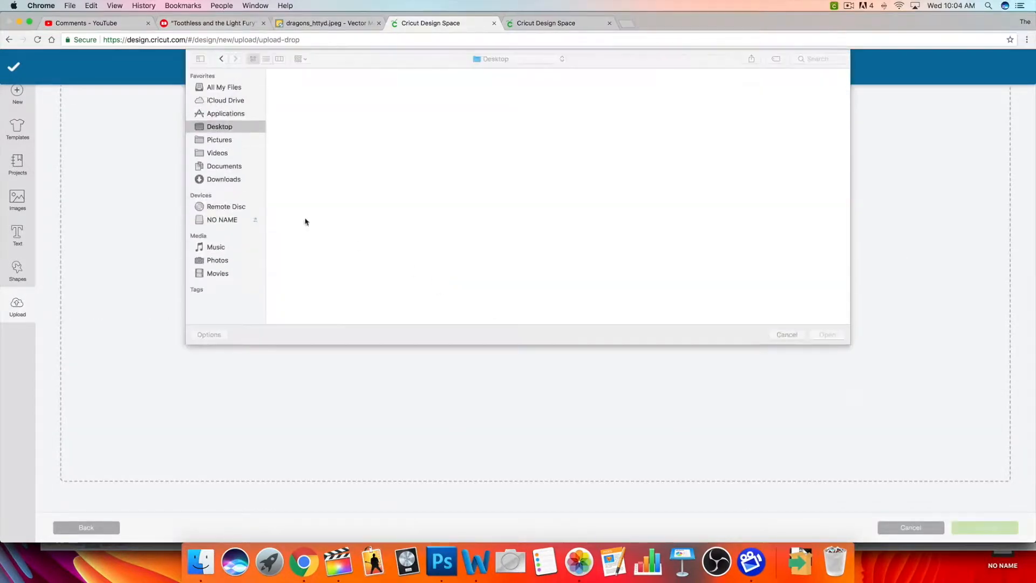
pyautogui.scroll(-5, 594, 189)
pyautogui.click(819, 229)
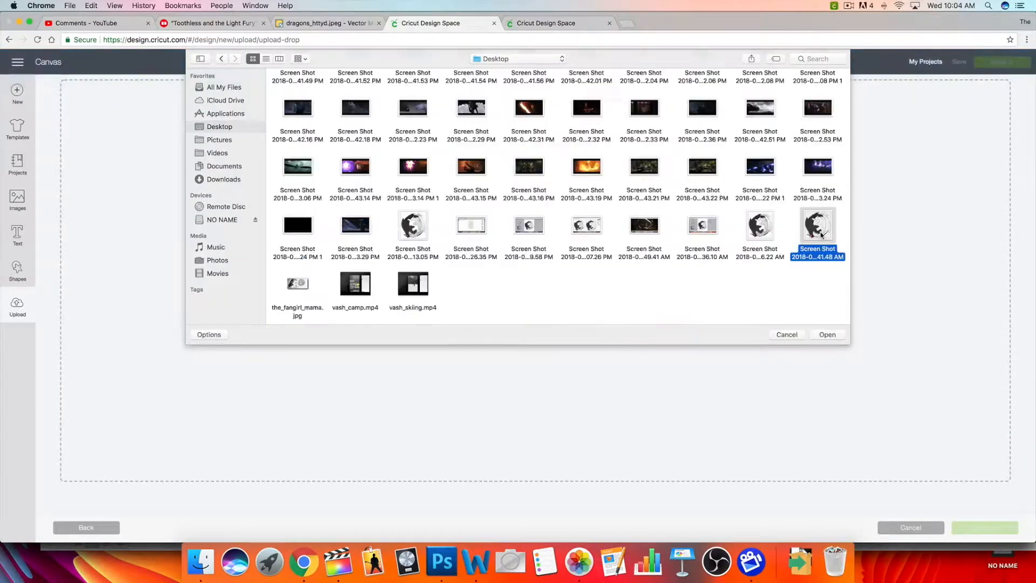
pyautogui.click(839, 335)
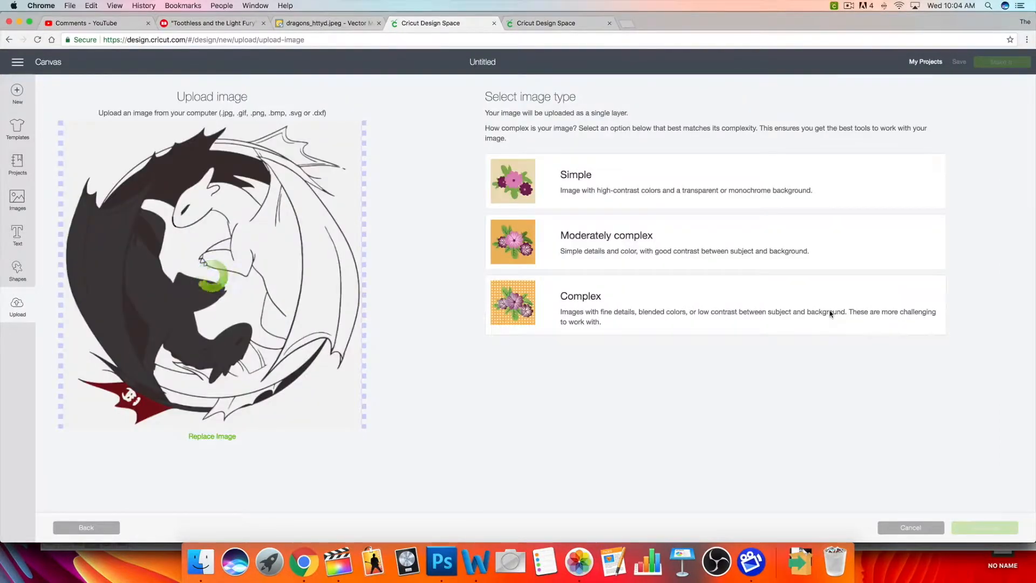
pyautogui.click(834, 307)
pyautogui.click(985, 529)
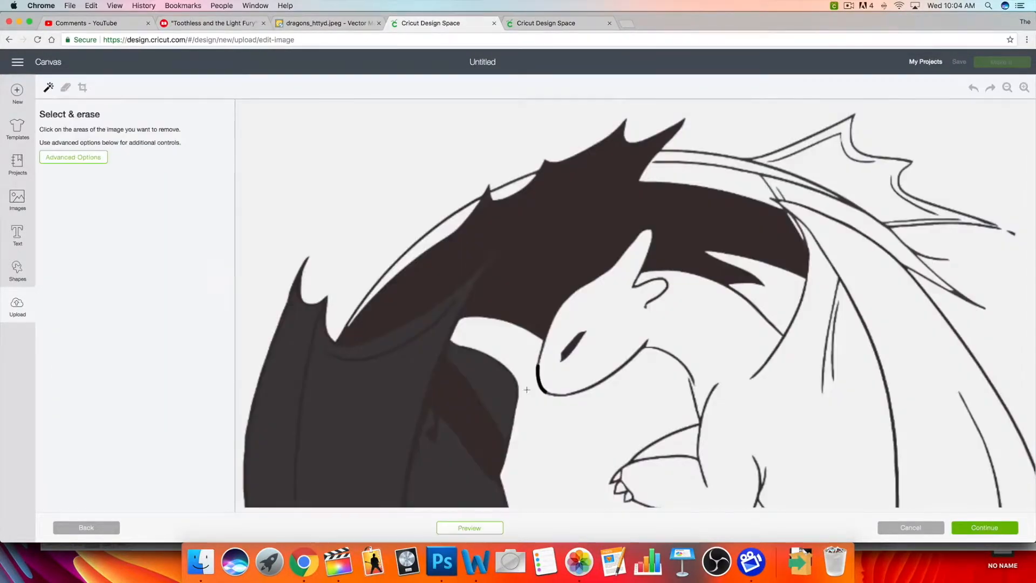
# Step: Erase the background, the black dragon and the light dragon's main body fill, keeping the red tail fin
pyautogui.click(556, 485)
pyautogui.click(546, 440)
pyautogui.click(546, 442)
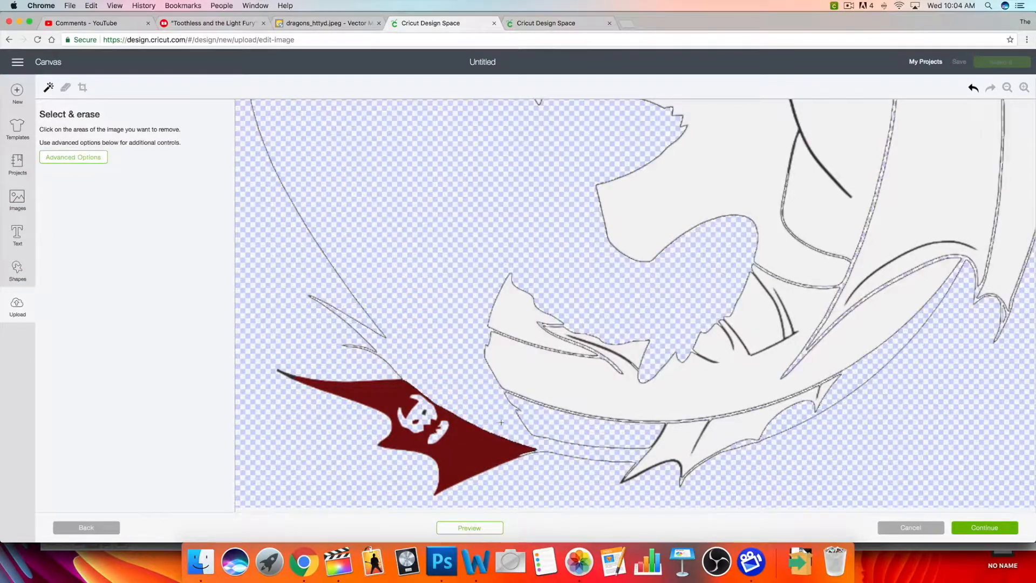
pyautogui.click(616, 225)
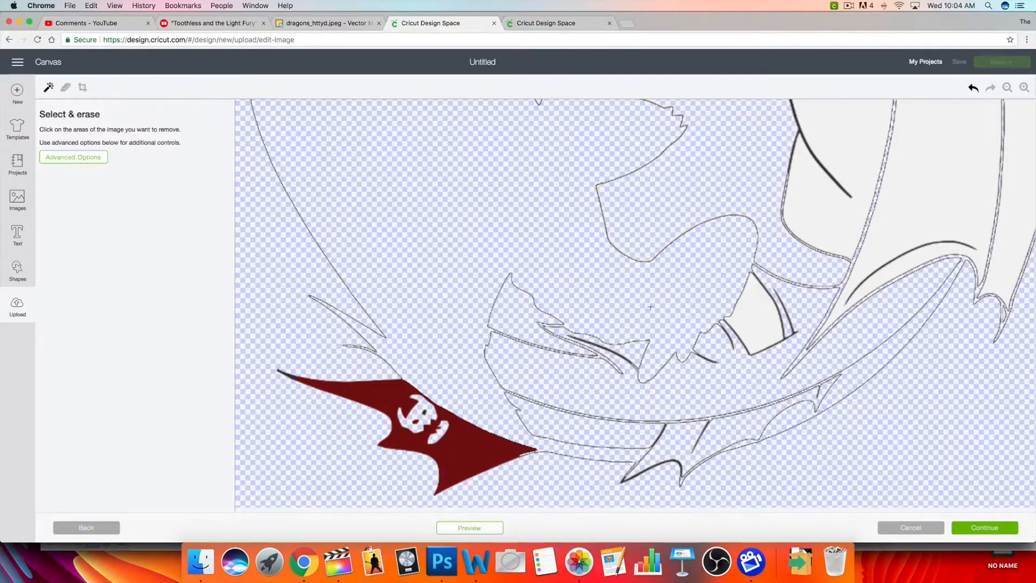
# Step: Erase the remaining white fills of the light dragon's head, tail, tail fin and wing
pyautogui.scroll(9, 652, 317)
pyautogui.click(583, 282)
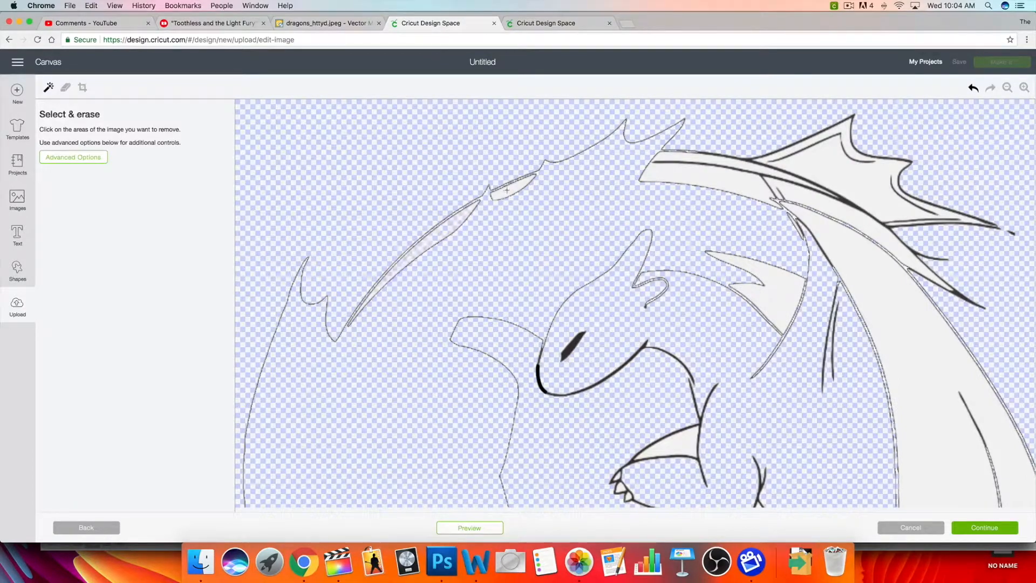
pyautogui.click(781, 166)
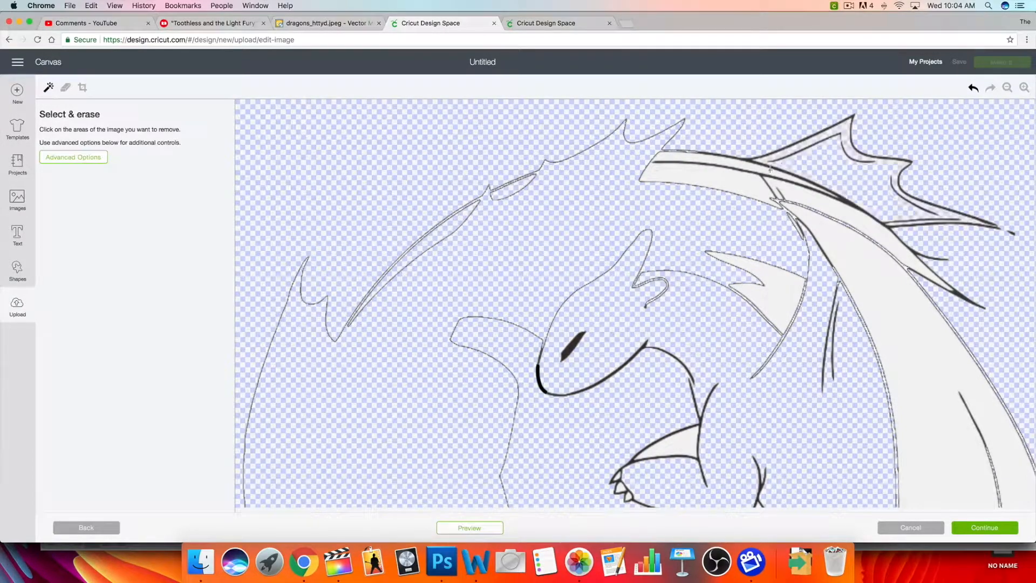
pyautogui.click(708, 165)
pyautogui.click(828, 201)
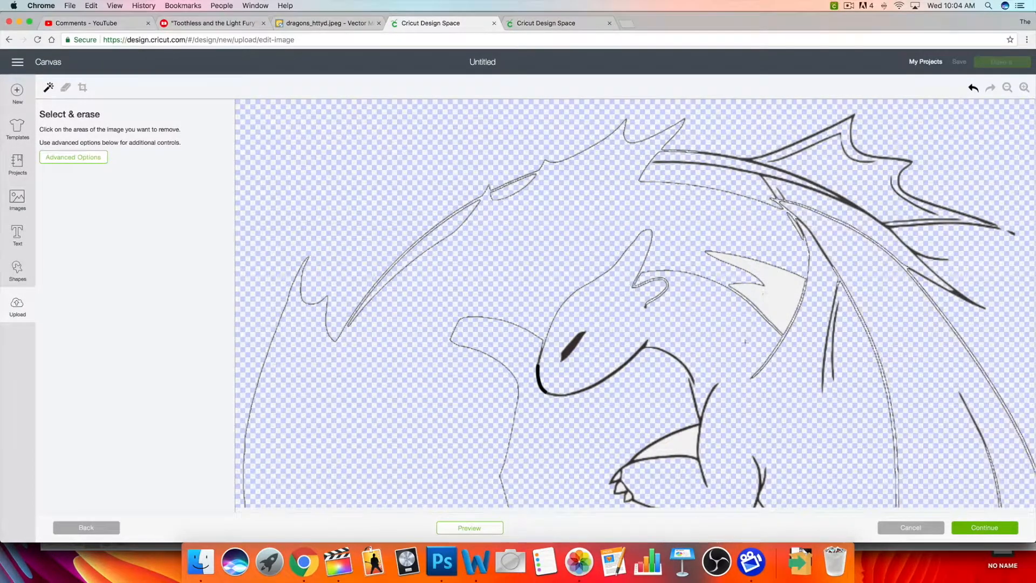
pyautogui.click(766, 275)
# Step: Set the Erase brush to nearly its largest size and brush away the upper dragon outlines
pyautogui.click(65, 87)
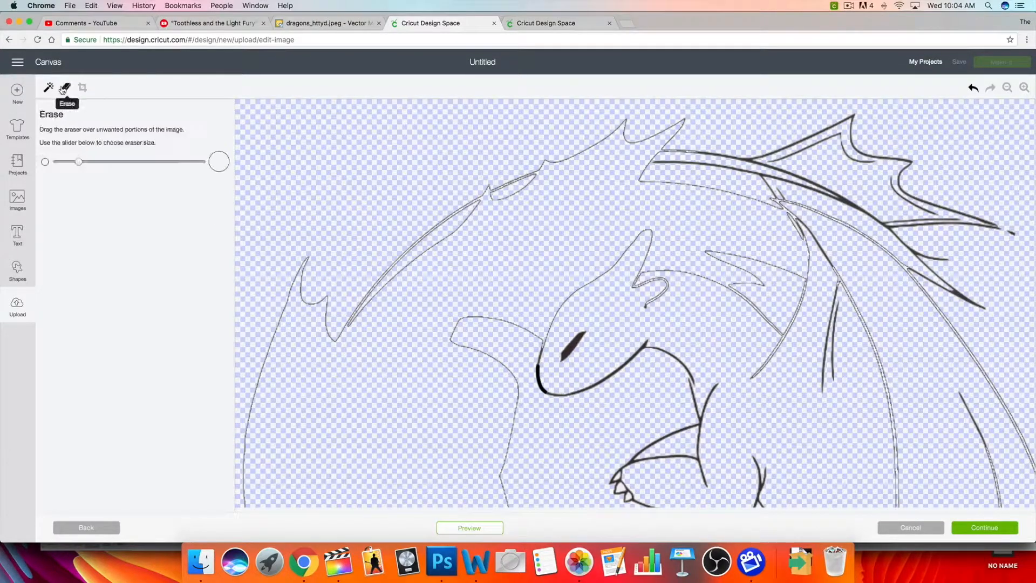
pyautogui.moveTo(76, 162); pyautogui.dragTo(204, 162)
pyautogui.moveTo(474, 207)
pyautogui.mouseDown()
pyautogui.moveTo(365, 291)
pyautogui.moveTo(454, 219)
pyautogui.moveTo(347, 302)
pyautogui.moveTo(310, 305)
pyautogui.moveTo(263, 341)
pyautogui.moveTo(263, 311)
pyautogui.moveTo(253, 378)
pyautogui.moveTo(346, 235)
pyautogui.moveTo(314, 314)
pyautogui.moveTo(335, 287)
pyautogui.mouseUp()
pyautogui.moveTo(508, 197)
pyautogui.mouseDown()
pyautogui.moveTo(951, 162)
pyautogui.moveTo(972, 297)
pyautogui.mouseUp()
pyautogui.scroll(-5, 303, 347)
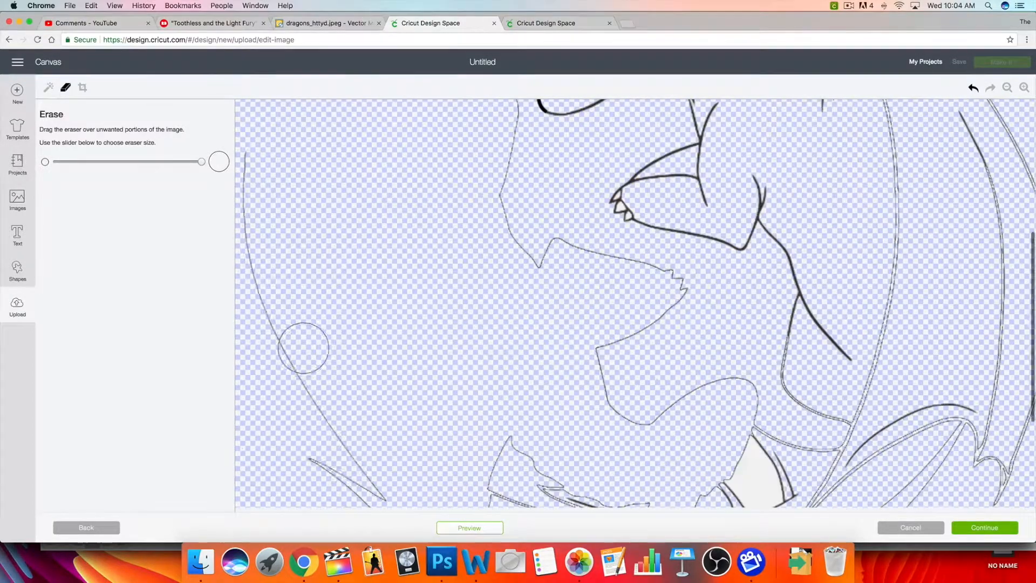
# Step: Brush away the black wing's outer outline and the lower body outlines around the red tail fin
pyautogui.moveTo(253, 162); pyautogui.dragTo(372, 481)
pyautogui.scroll(-3, 387, 349)
pyautogui.moveTo(539, 493)
pyautogui.mouseDown()
pyautogui.moveTo(687, 428)
pyautogui.moveTo(543, 412)
pyautogui.moveTo(766, 314)
pyautogui.mouseUp()
pyautogui.scroll(3, 523, 494)
# Step: Brush away the light dragon's remaining body and wing outlines, leaving only the red tail fin
pyautogui.moveTo(524, 494); pyautogui.dragTo(1011, 403)
pyautogui.scroll(3, 893, 422)
pyautogui.moveTo(741, 128)
pyautogui.mouseDown()
pyautogui.moveTo(505, 332)
pyautogui.moveTo(999, 486)
pyautogui.mouseUp()
pyautogui.scroll(-5, 998, 404)
pyautogui.moveTo(1025, 298); pyautogui.dragTo(1019, 405)
# Step: Finish editing the isolated red tail fin and name the cut image "Night Fury Tail 4"
pyautogui.click(984, 528)
pyautogui.tripleClick(917, 158)
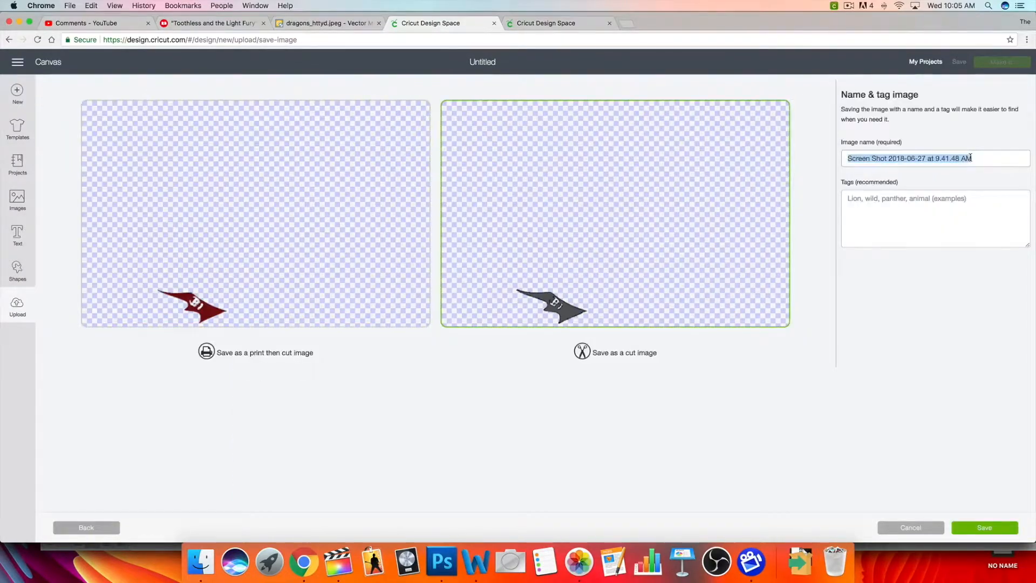
pyautogui.write('Night Fury Tail 5')
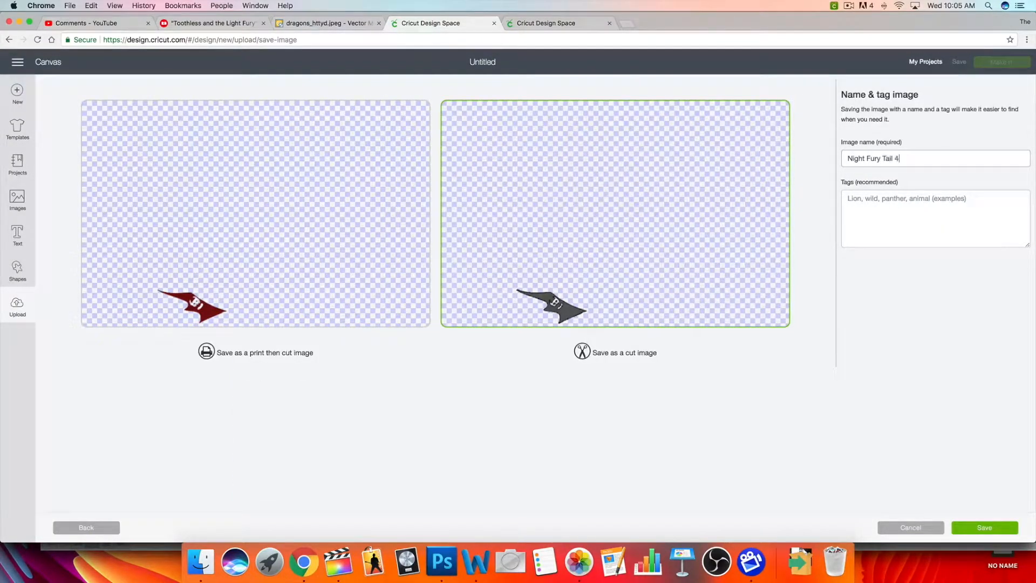
# Step: Save the Night Fury Tail 4 cut image and insert it onto the canvas
pyautogui.click(1000, 530)
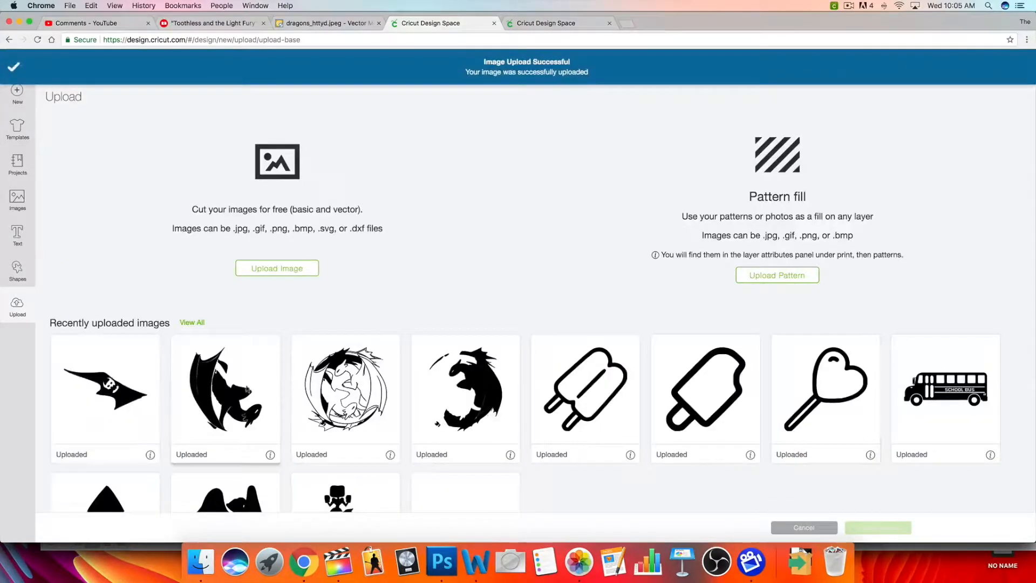
pyautogui.click(135, 368)
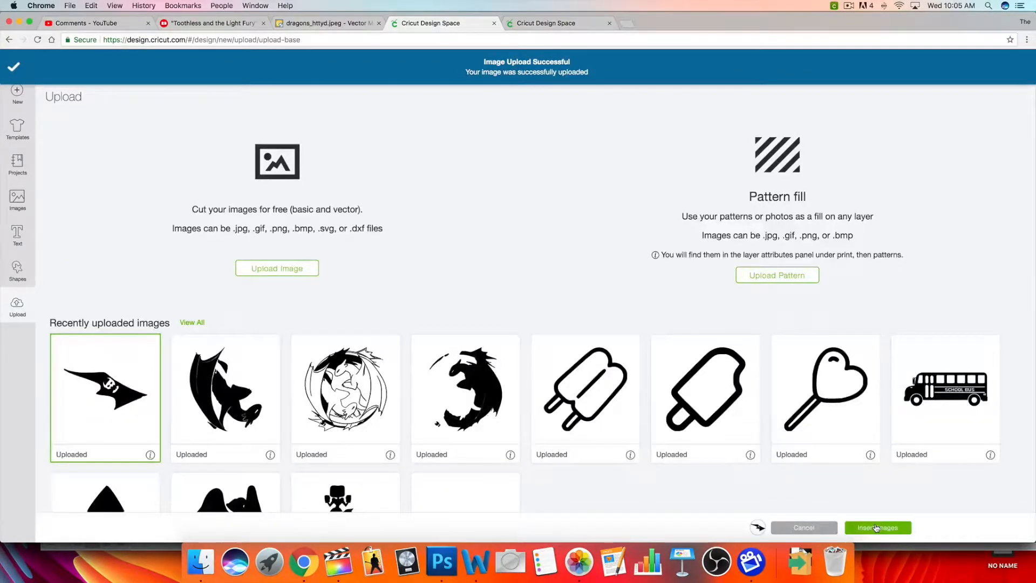
pyautogui.click(877, 528)
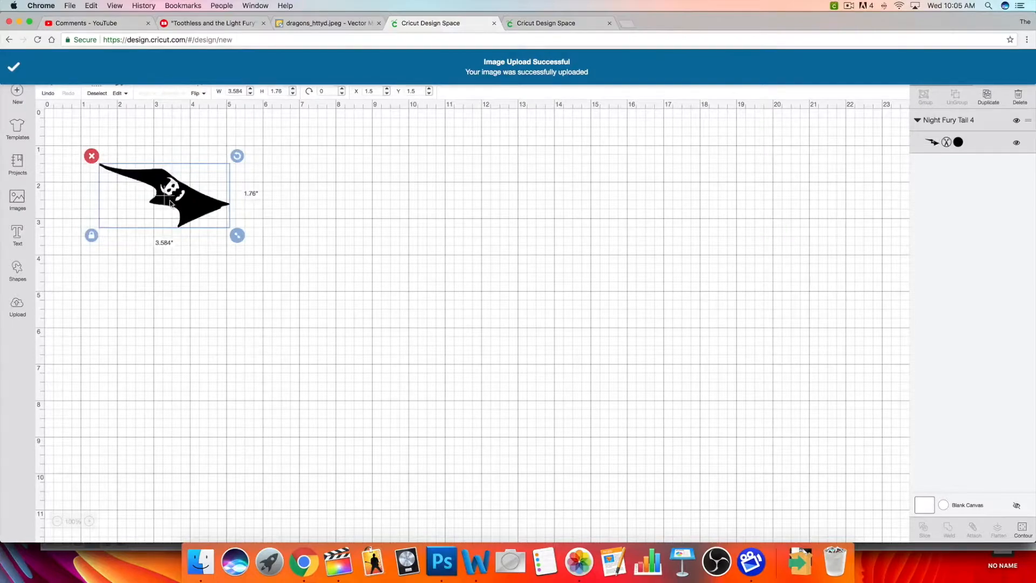
# Step: Insert the uploaded black dragon, two-dragon line art and Light Fury images onto the canvas together
pyautogui.click(17, 305)
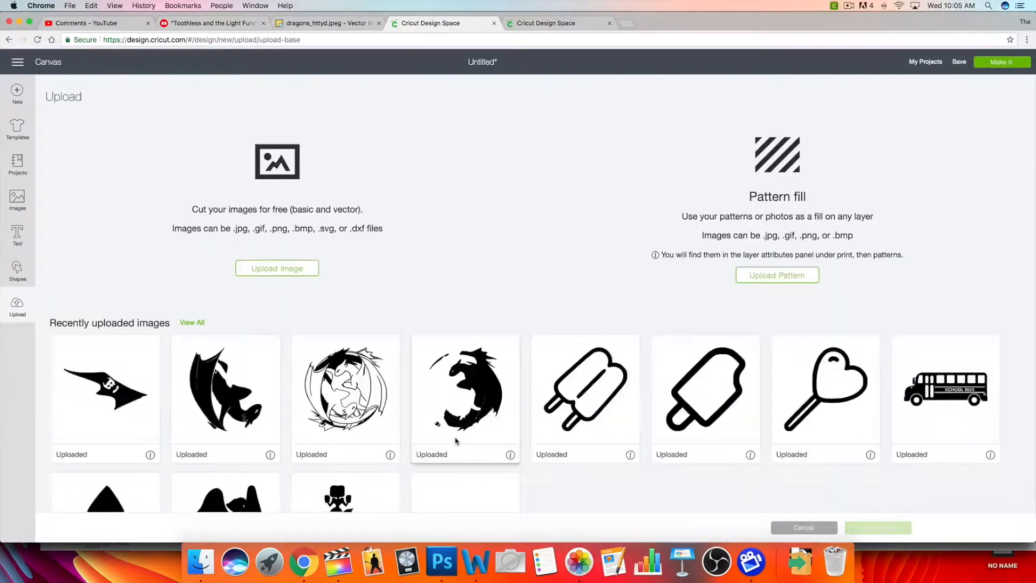
pyautogui.click(381, 408)
pyautogui.click(469, 421)
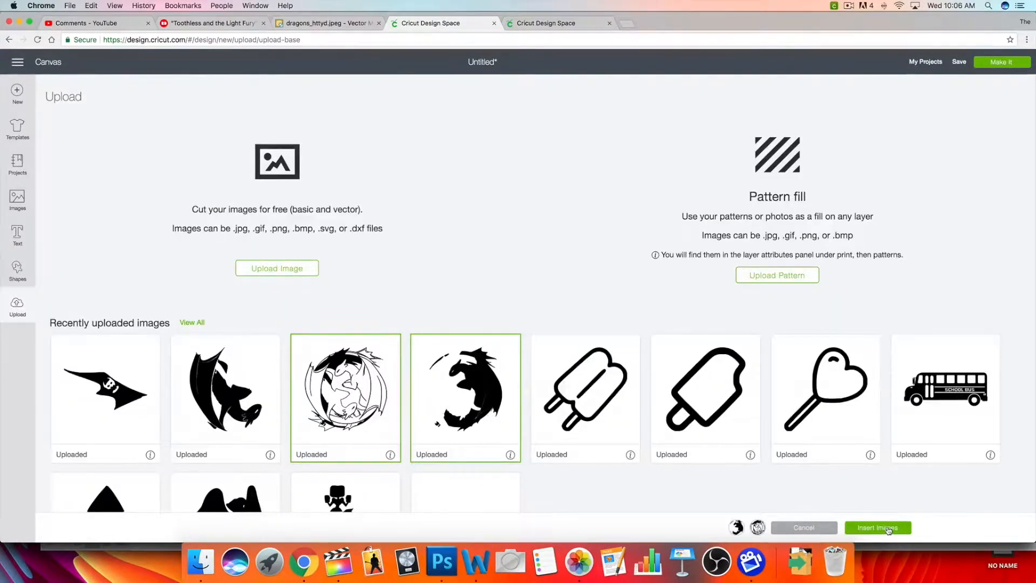
pyautogui.click(888, 529)
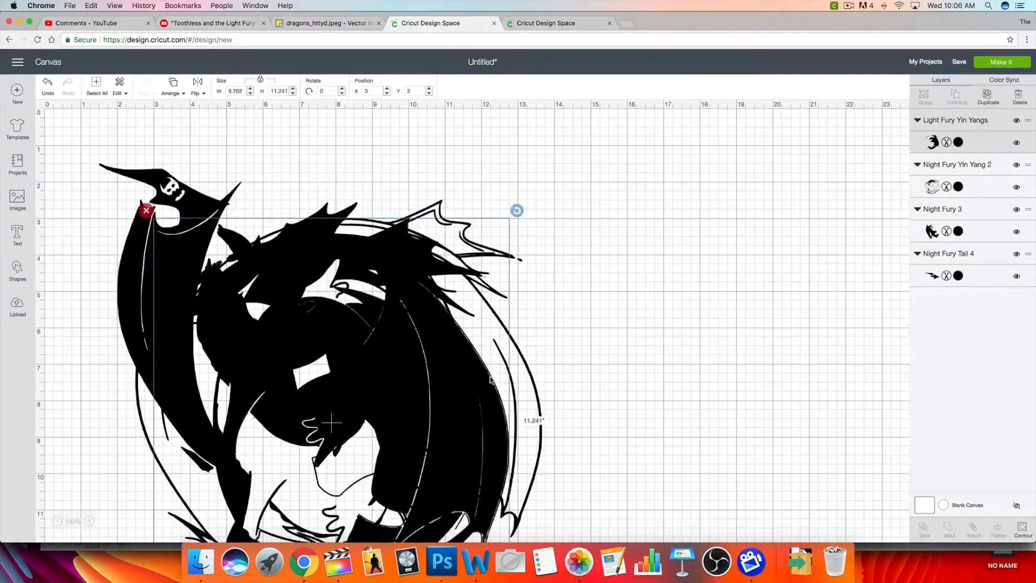
# Step: Pull the Light Fury Yin Yangs image clear of the stacked images to about X 10.43, Y 1.04
pyautogui.scroll(-5, 491, 381)
pyautogui.scroll(4, 448, 349)
pyautogui.moveTo(440, 346); pyautogui.dragTo(748, 282)
pyautogui.hscroll(1, 748, 282)
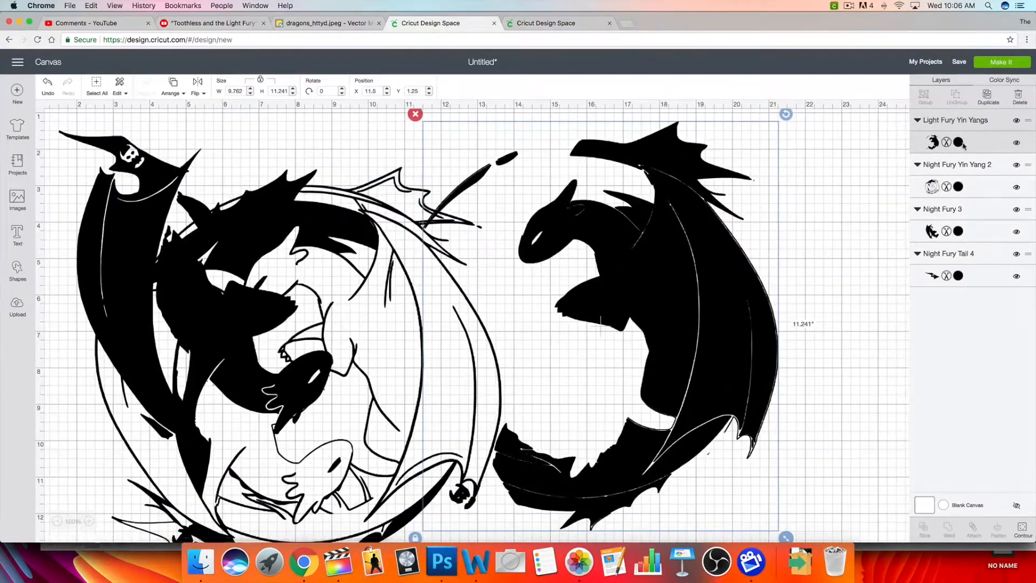
pyautogui.moveTo(689, 258); pyautogui.dragTo(649, 250)
pyautogui.scroll(-3, 700, 251)
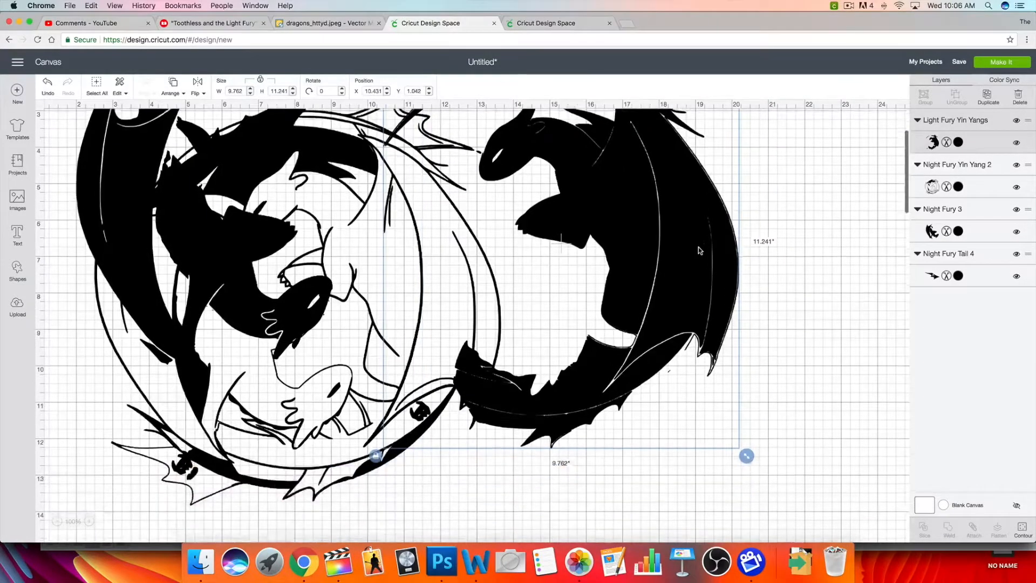
# Step: Move the line art to about X 5.06, Y 0.47 and the Light Fury image farther out to about X 12.65, Y 0.46
pyautogui.hscroll(-1, 700, 251)
pyautogui.click(378, 253)
pyautogui.scroll(5, 387, 219)
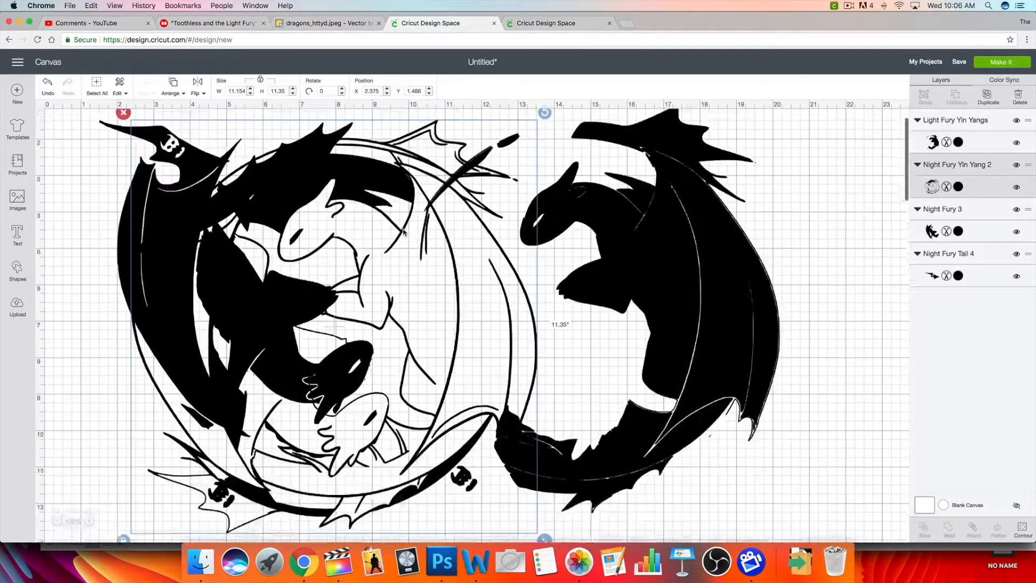
pyautogui.moveTo(185, 293); pyautogui.dragTo(226, 234)
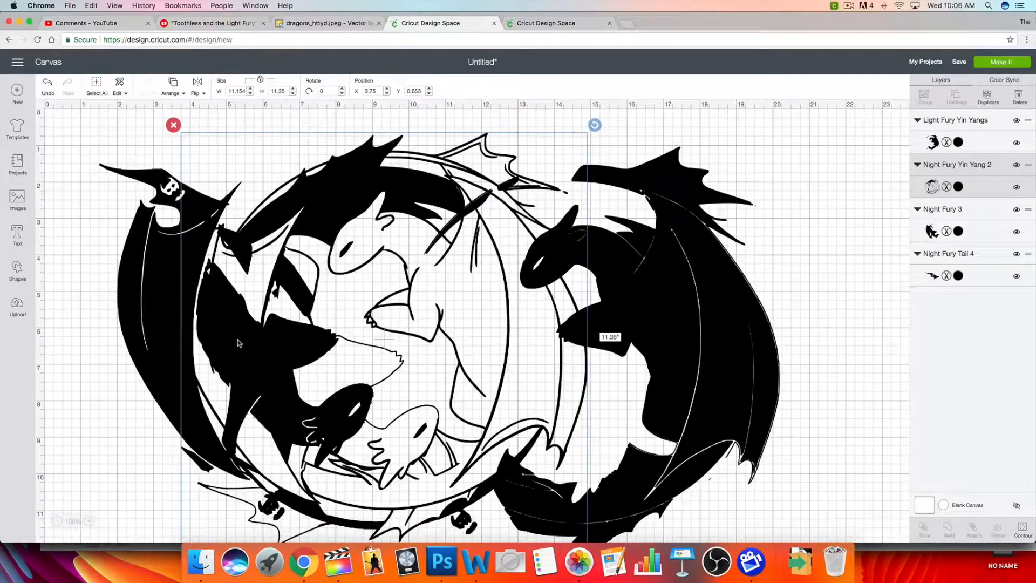
pyautogui.moveTo(380, 251); pyautogui.dragTo(428, 245)
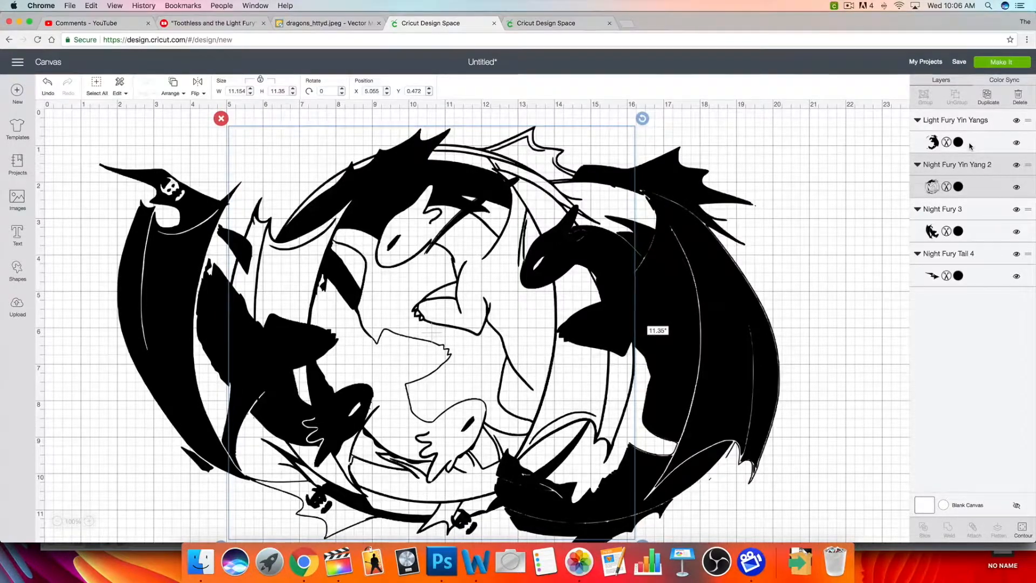
pyautogui.click(951, 145)
pyautogui.moveTo(713, 258); pyautogui.dragTo(790, 229)
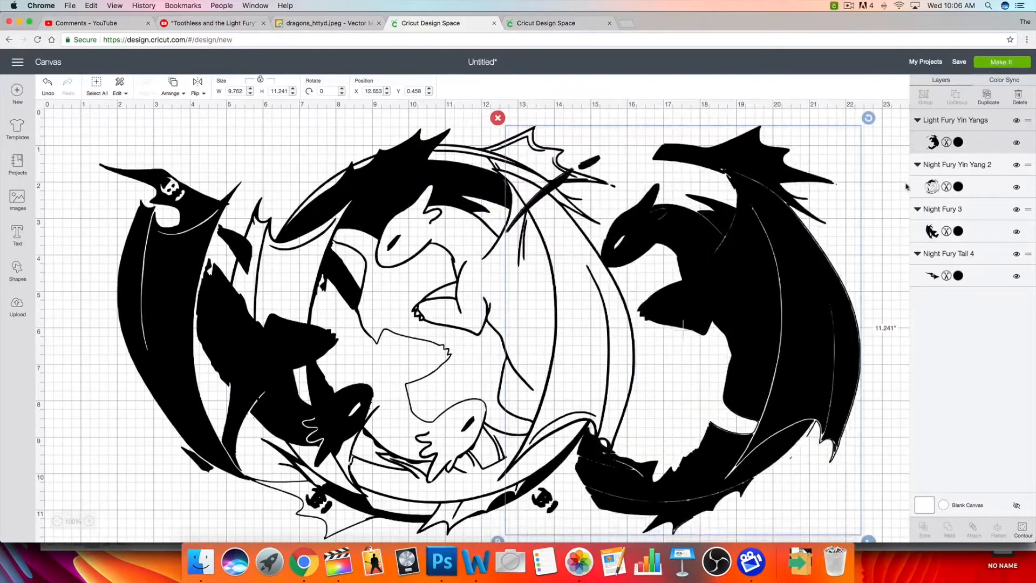
# Step: Change the cut color of the Light Fury Yin Yangs layer to white (#FFFFFF)
pyautogui.click(959, 142)
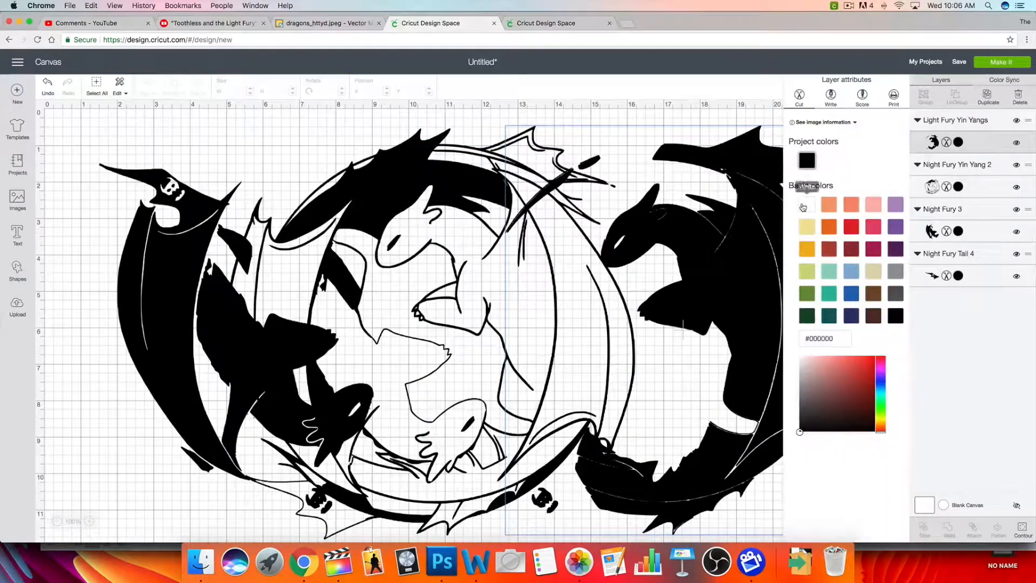
pyautogui.click(806, 210)
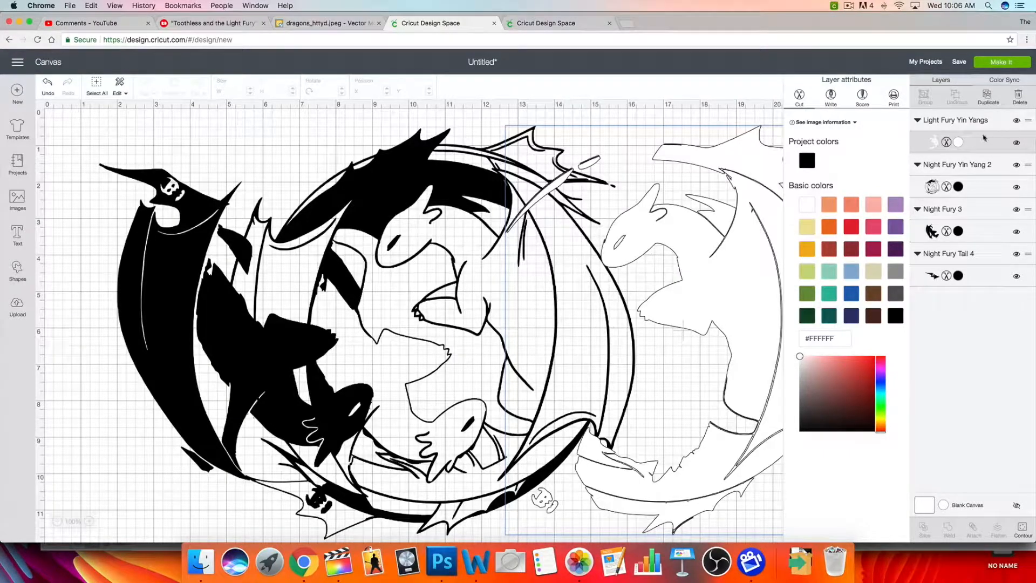
pyautogui.click(969, 151)
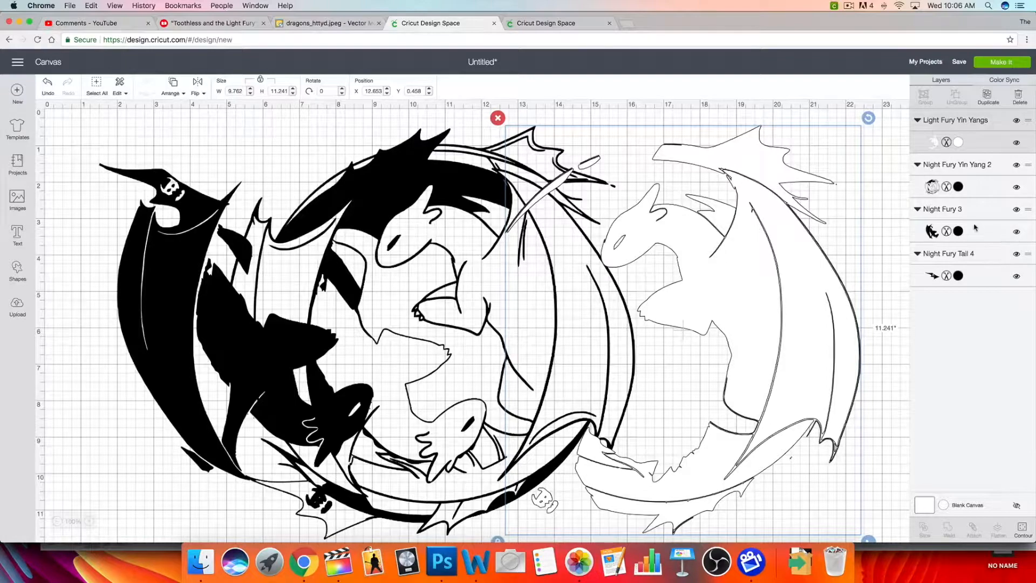
# Step: Recolor the Night Fury 3 layer gray (#989898) and the Night Fury Tail 4 layer dark red (#963030)
pyautogui.click(975, 228)
pyautogui.click(958, 231)
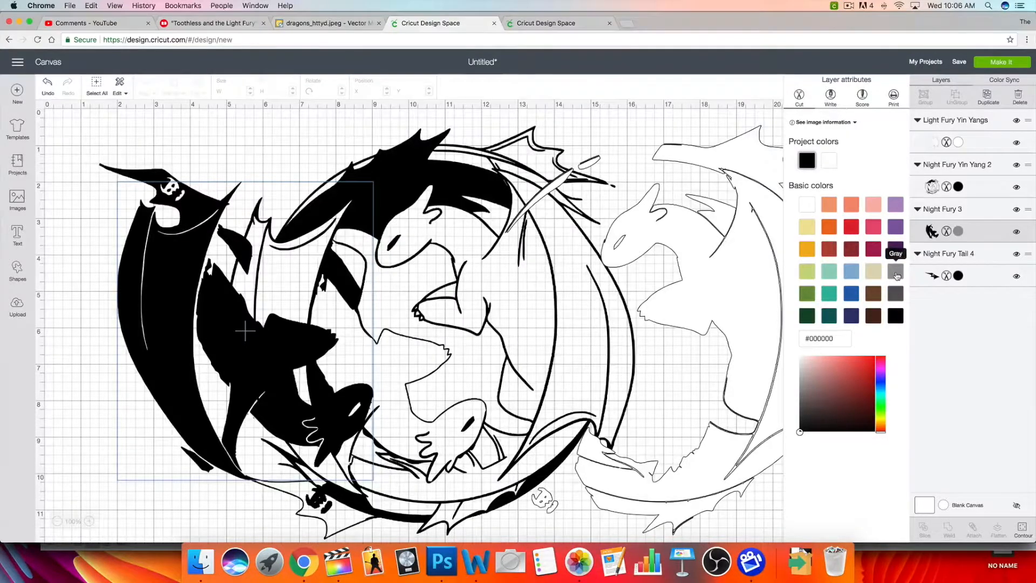
pyautogui.click(895, 275)
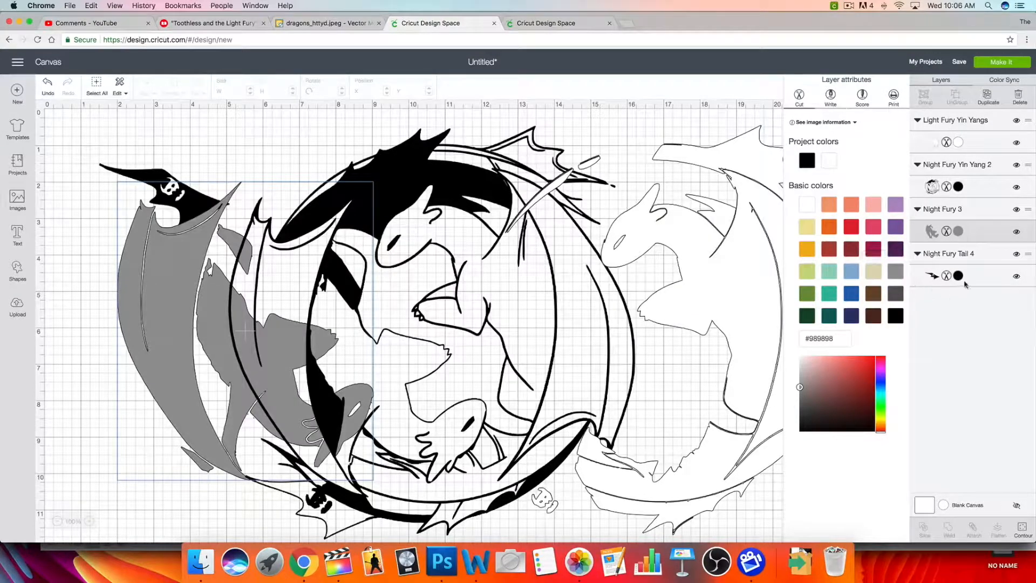
pyautogui.click(958, 277)
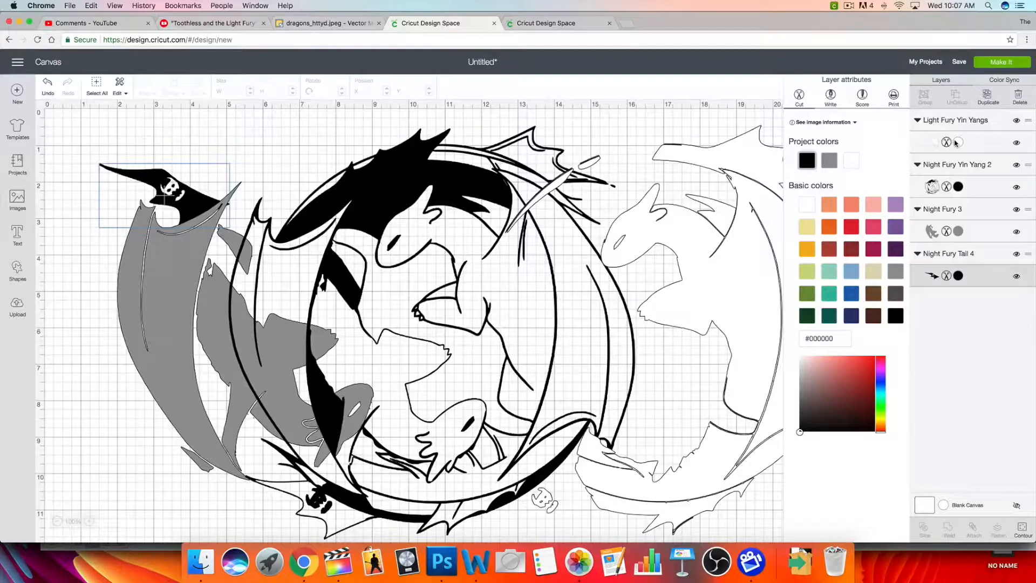
pyautogui.click(852, 249)
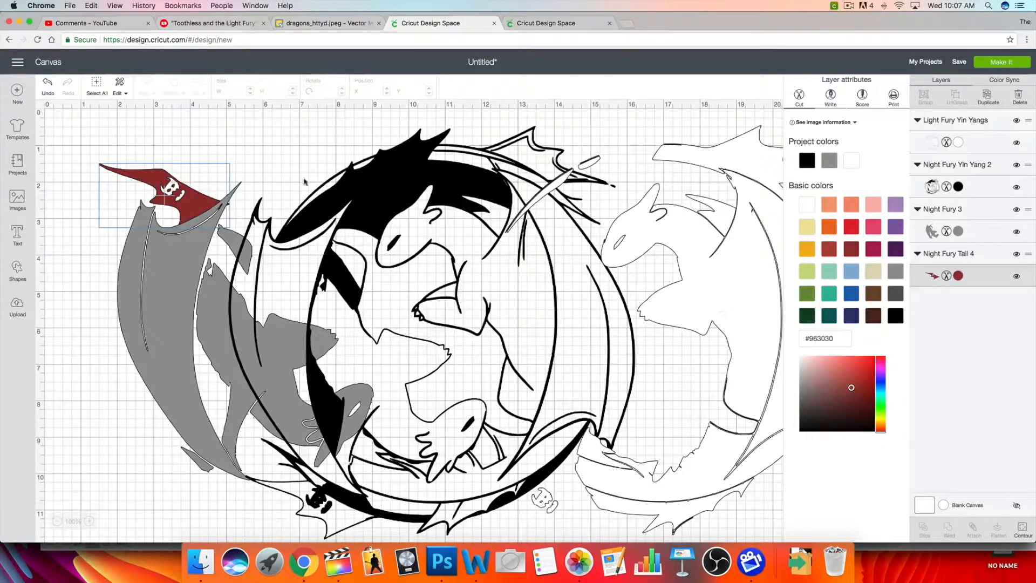
pyautogui.click(271, 182)
pyautogui.click(158, 177)
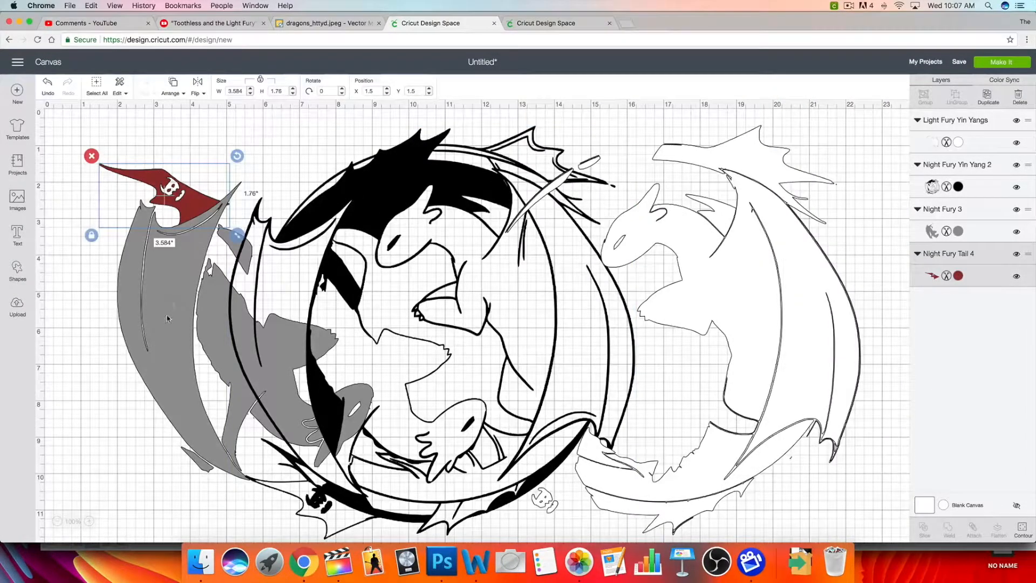
# Step: Fit the gray Night Fury and the white Light Fury over their matching outlines in the line art
pyautogui.moveTo(167, 317); pyautogui.dragTo(280, 333)
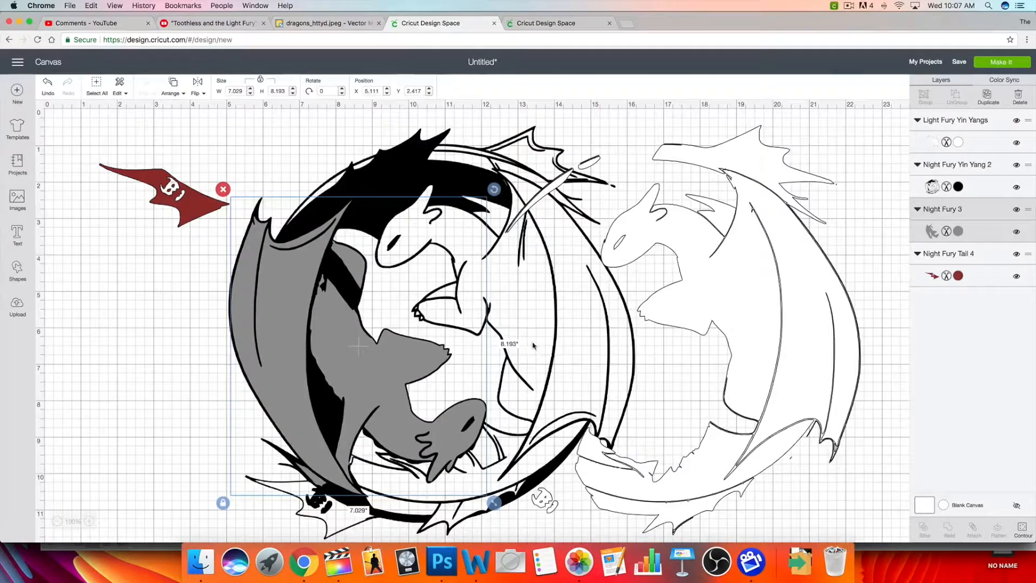
pyautogui.moveTo(718, 284); pyautogui.dragTo(505, 285)
pyautogui.scroll(-2, 505, 285)
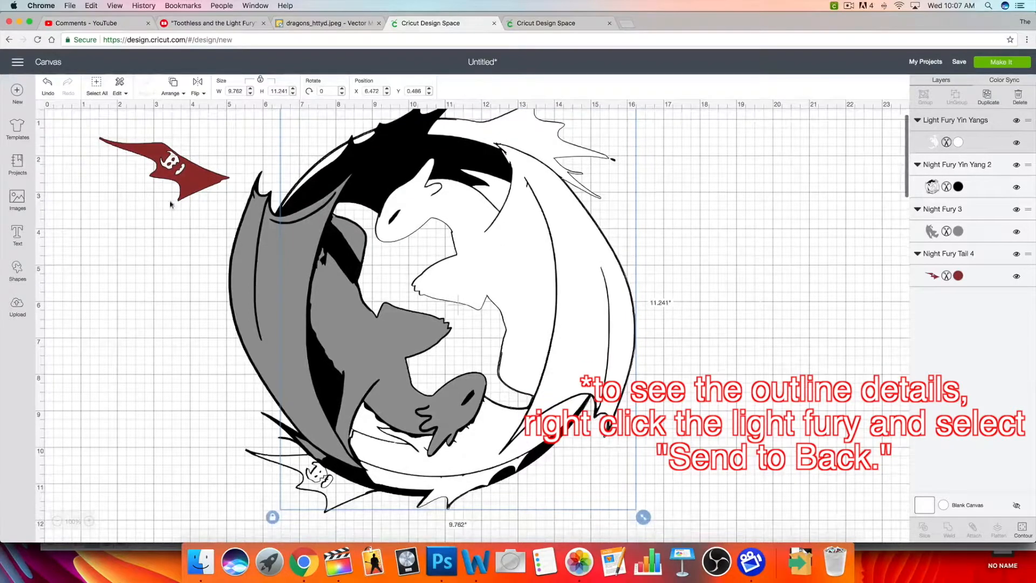
# Step: Place the red tail fin over its outline near X 5.51, Y 10.07 and group all four images
pyautogui.click(186, 179)
pyautogui.moveTo(186, 180); pyautogui.dragTo(332, 485)
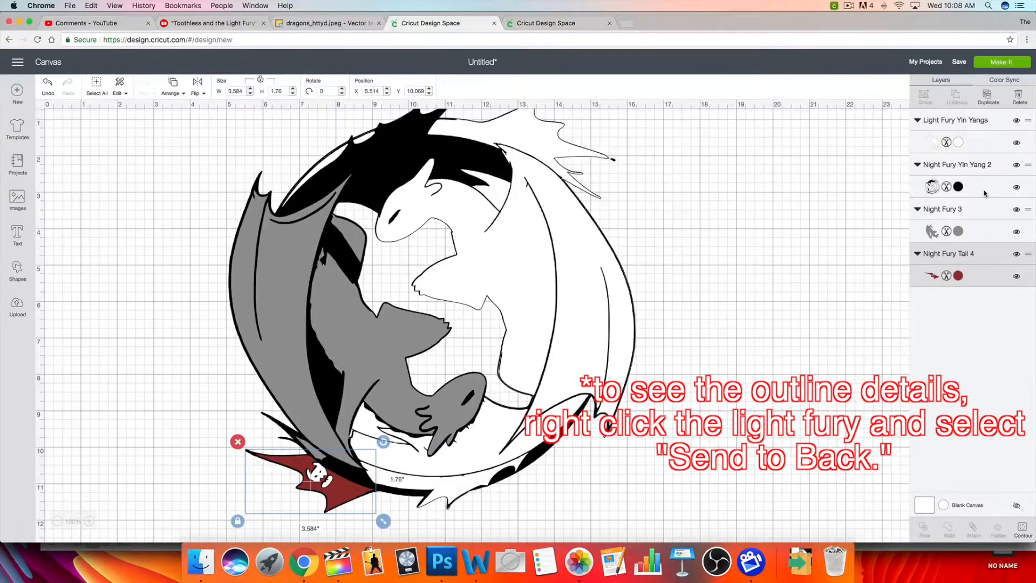
pyautogui.press('super+a')
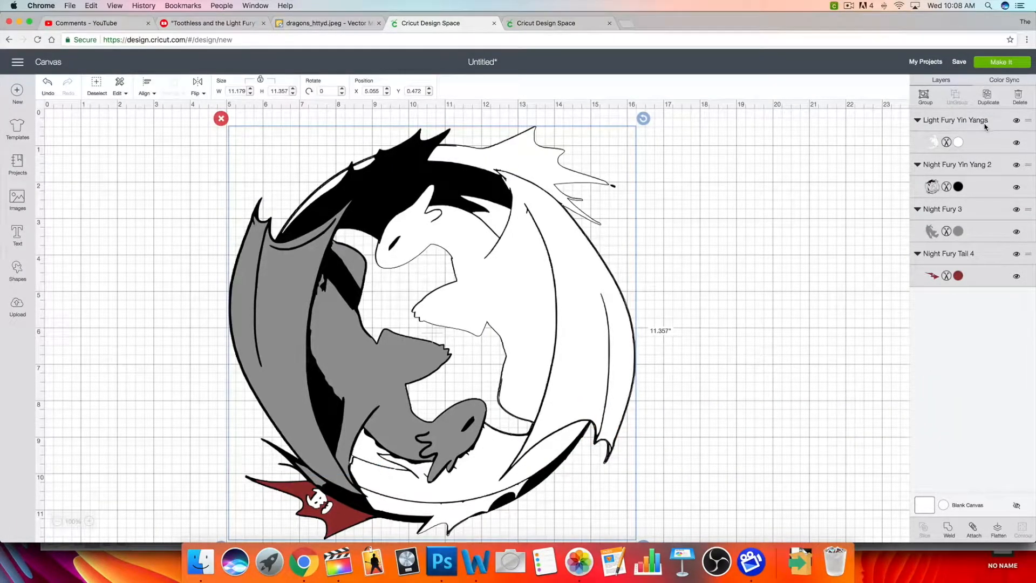
pyautogui.click(925, 97)
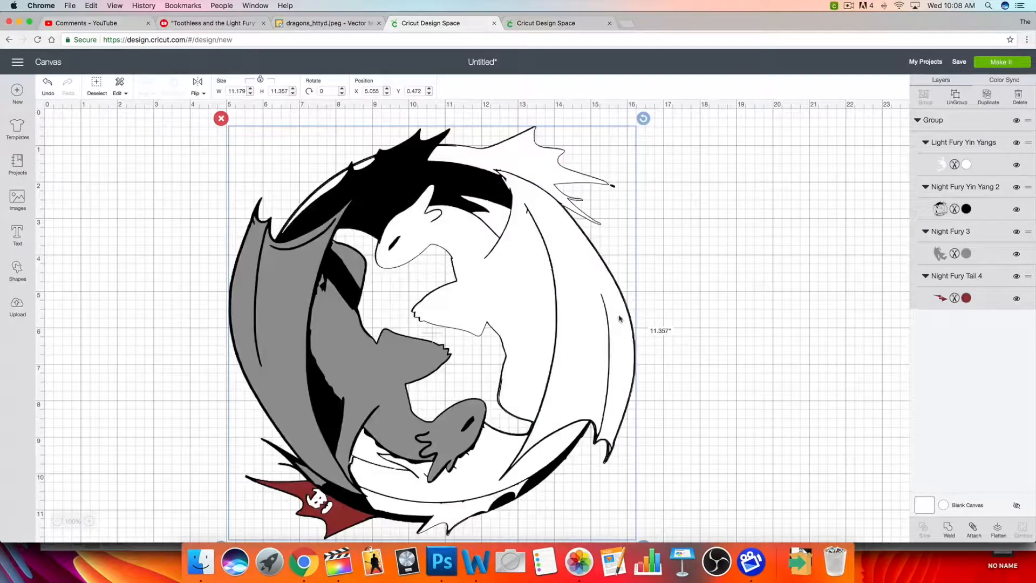
# Step: Move the grouped dragon design near the canvas origin, to about X 0.74, Y 0.18
pyautogui.moveTo(507, 302); pyautogui.dragTo(410, 282)
pyautogui.click(663, 265)
pyautogui.click(733, 275)
pyautogui.click(251, 220)
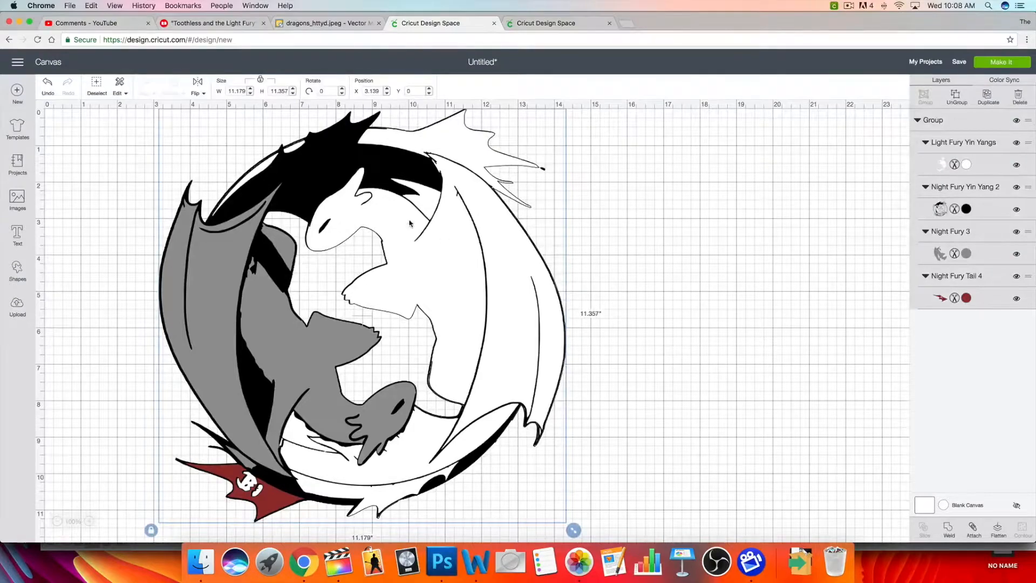
pyautogui.moveTo(410, 223); pyautogui.dragTo(324, 229)
# Step: Enlarge the grouped dragon design to about 20.07 by 20.39 inches
pyautogui.scroll(-5, 534, 261)
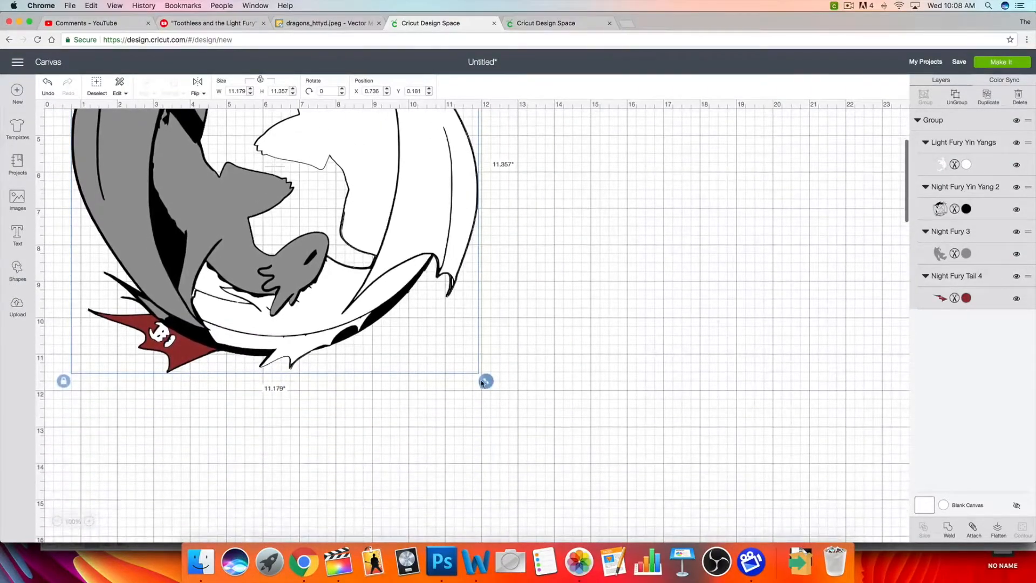
pyautogui.moveTo(486, 381); pyautogui.dragTo(607, 462)
pyautogui.moveTo(485, 358); pyautogui.dragTo(821, 492)
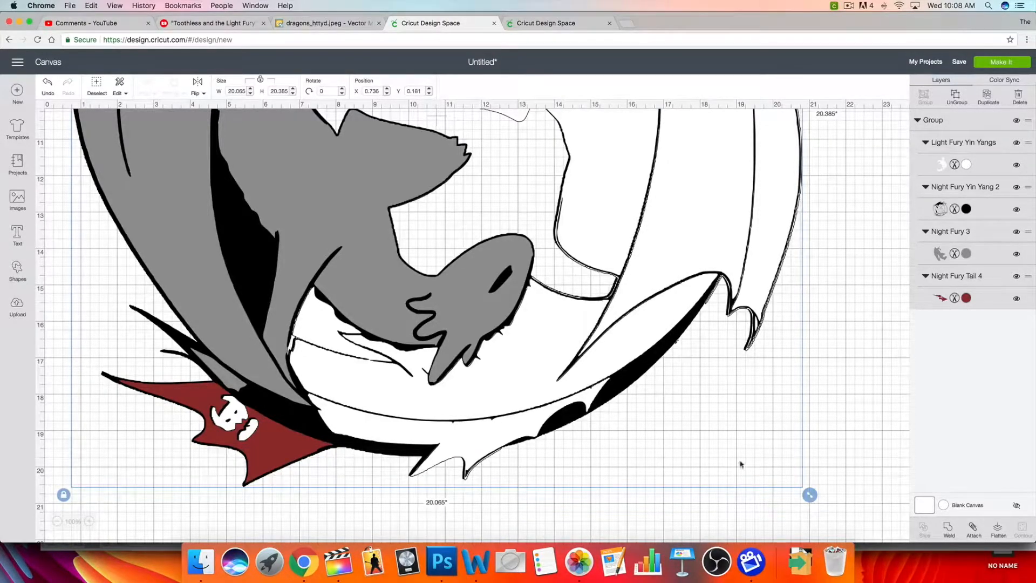
# Step: Examine the enlarged dragon design from its upper edge to the tail fin, along with the available basic shapes
pyautogui.scroll(10, 644, 437)
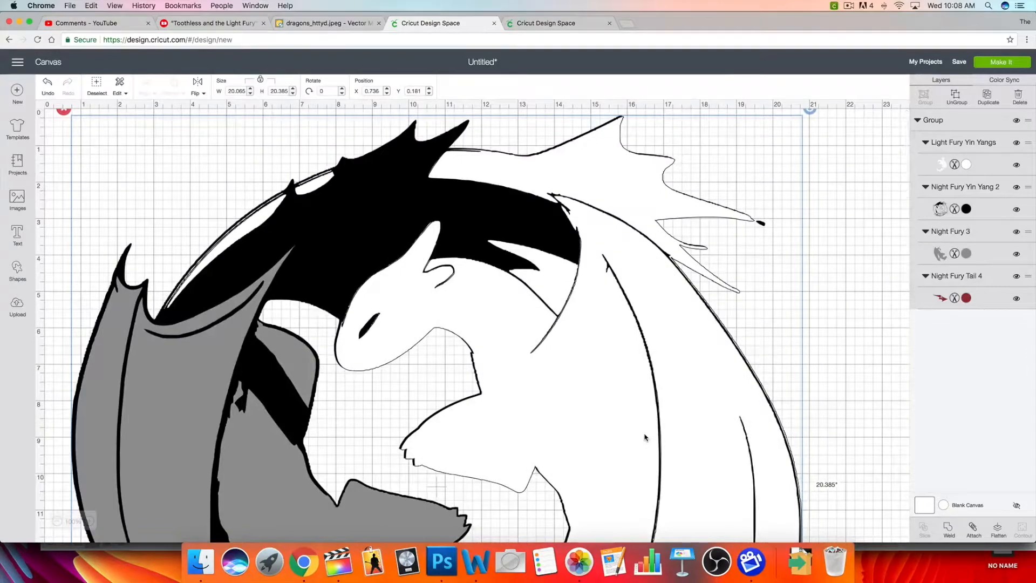
pyautogui.scroll(-2, 645, 437)
pyautogui.scroll(-5, 645, 438)
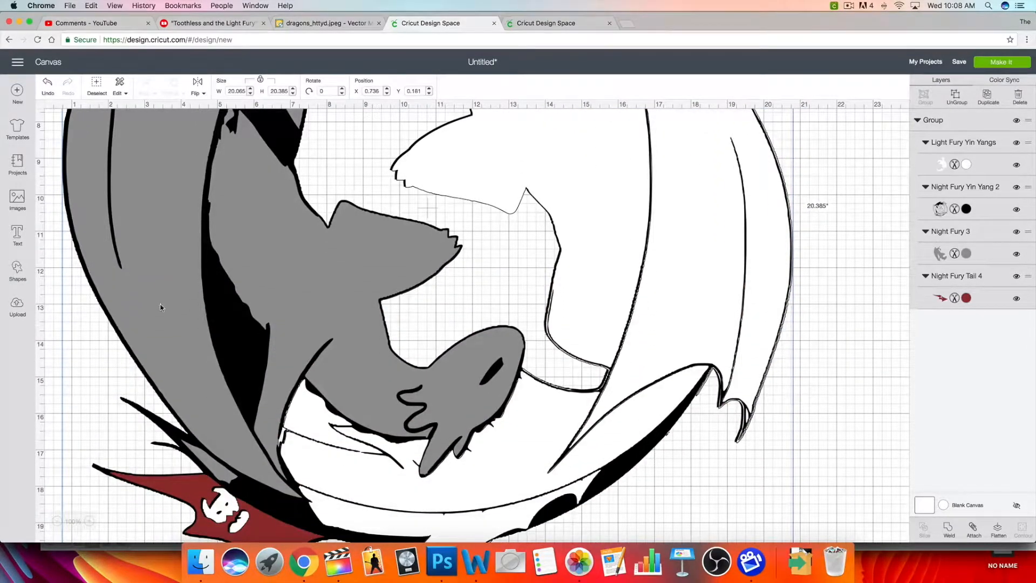
pyautogui.click(15, 272)
pyautogui.scroll(5, 91, 275)
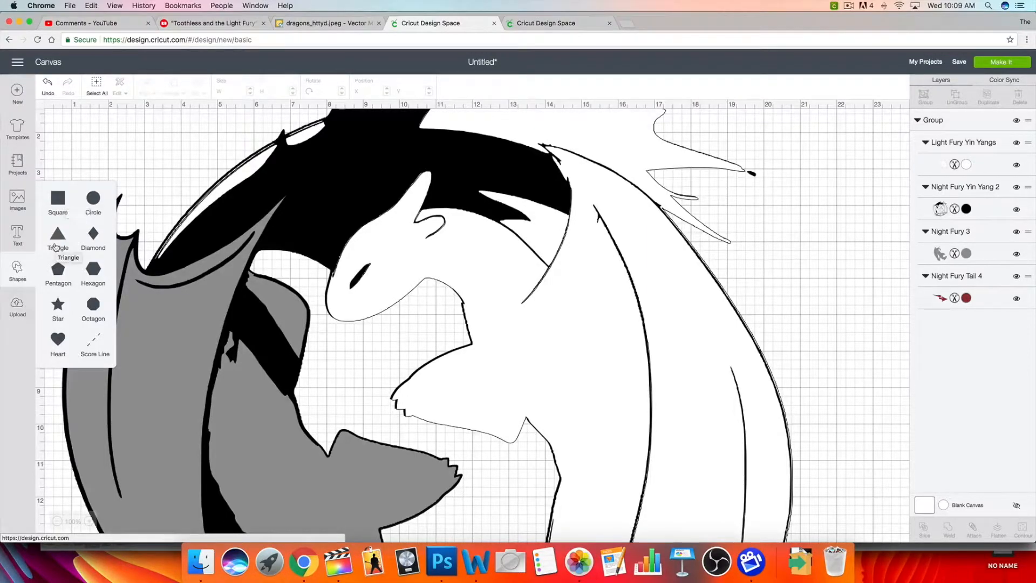
pyautogui.scroll(-5, 454, 182)
pyautogui.scroll(-2, 453, 182)
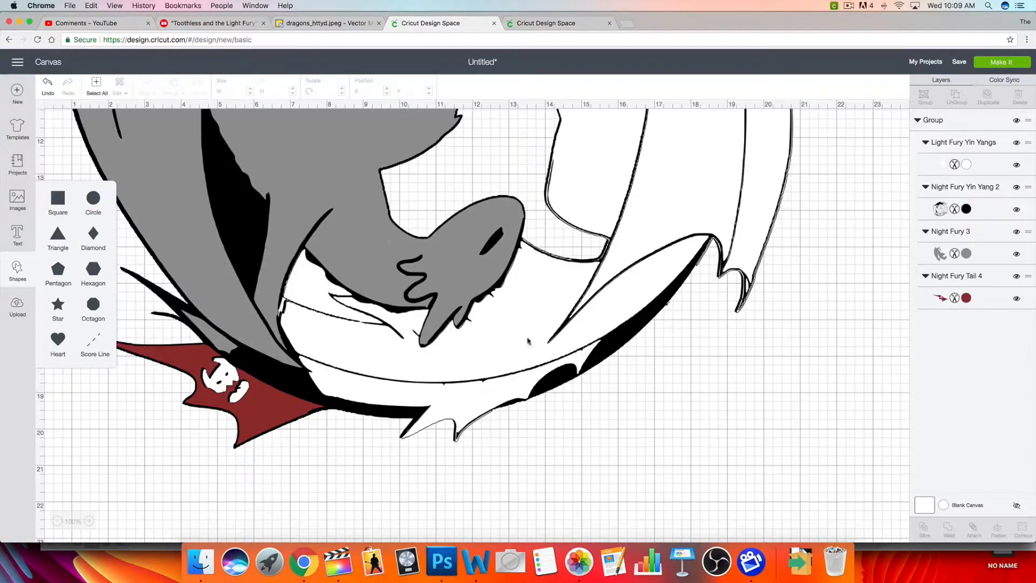
pyautogui.scroll(7, 434, 205)
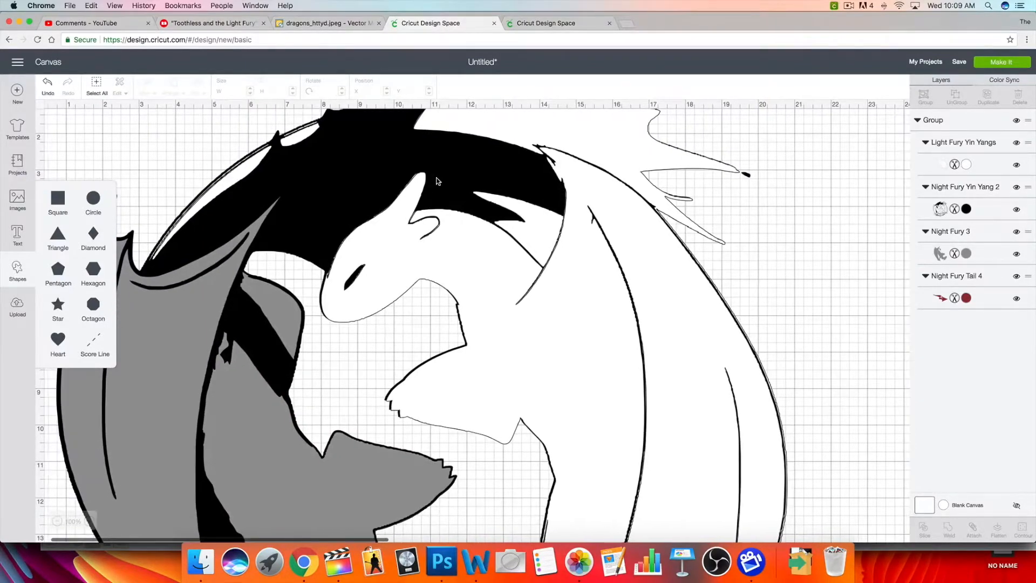
# Step: Shrink the grouped dragon design to about 12.93 by 13.14 inches
pyautogui.click(375, 197)
pyautogui.scroll(-7, 378, 199)
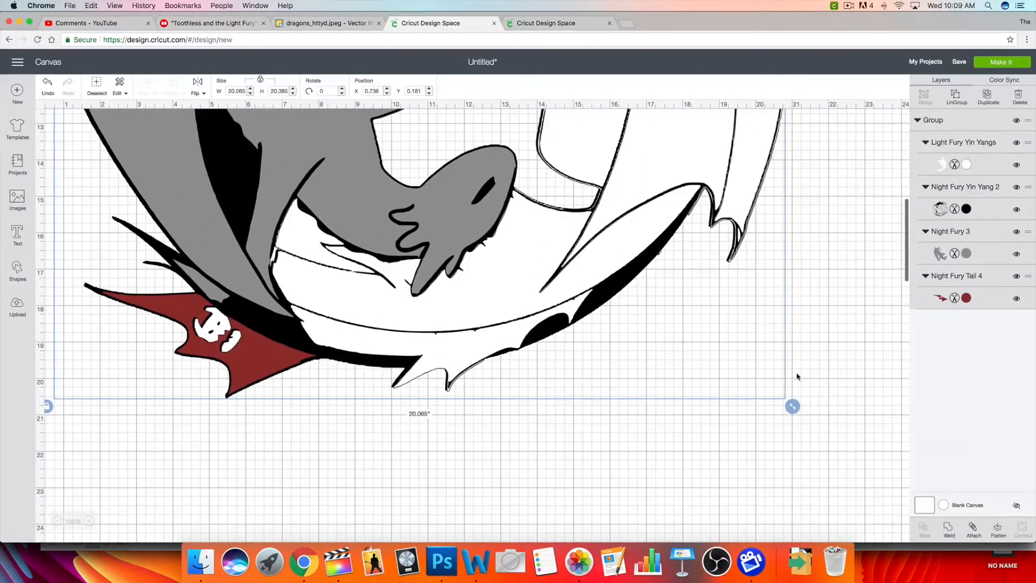
pyautogui.moveTo(789, 402); pyautogui.dragTo(517, 136)
pyautogui.scroll(6, 599, 461)
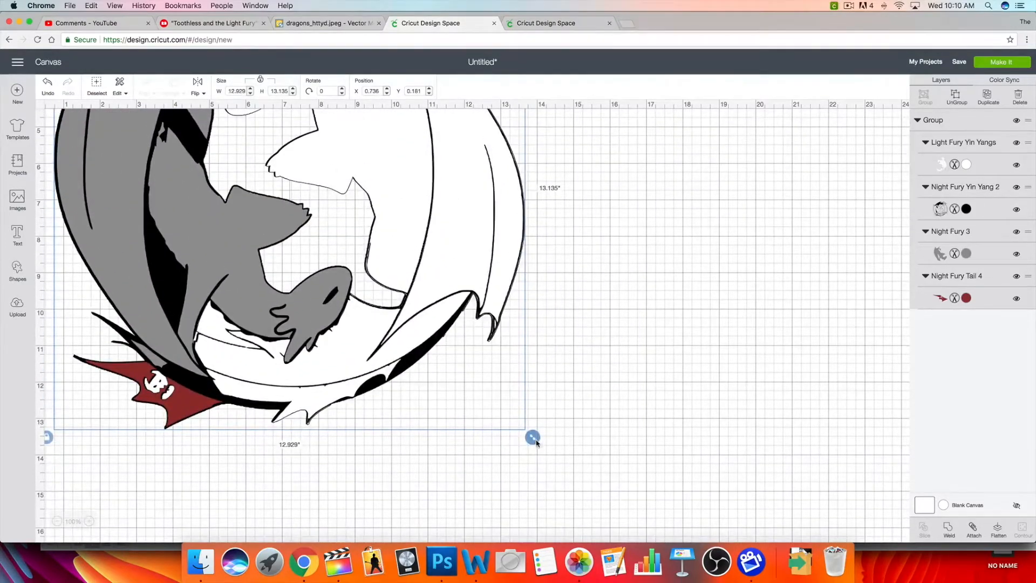
# Step: Shrink the grouped dragon design to about 11.81 by 12.00 inches at the canvas origin and try to send it to the cutting mats
pyautogui.moveTo(537, 443); pyautogui.dragTo(499, 429)
pyautogui.scroll(3, 594, 422)
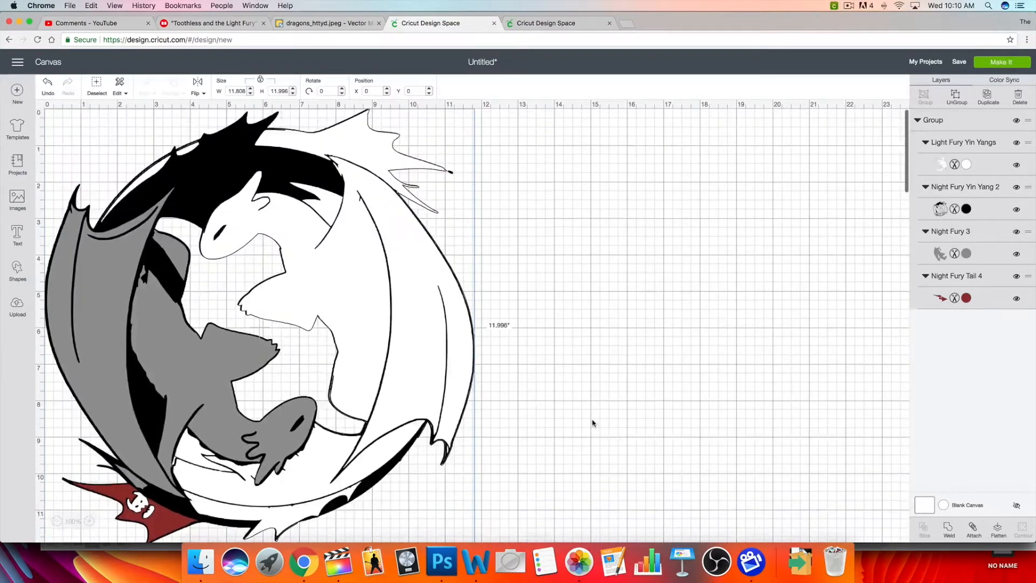
pyautogui.click(1004, 64)
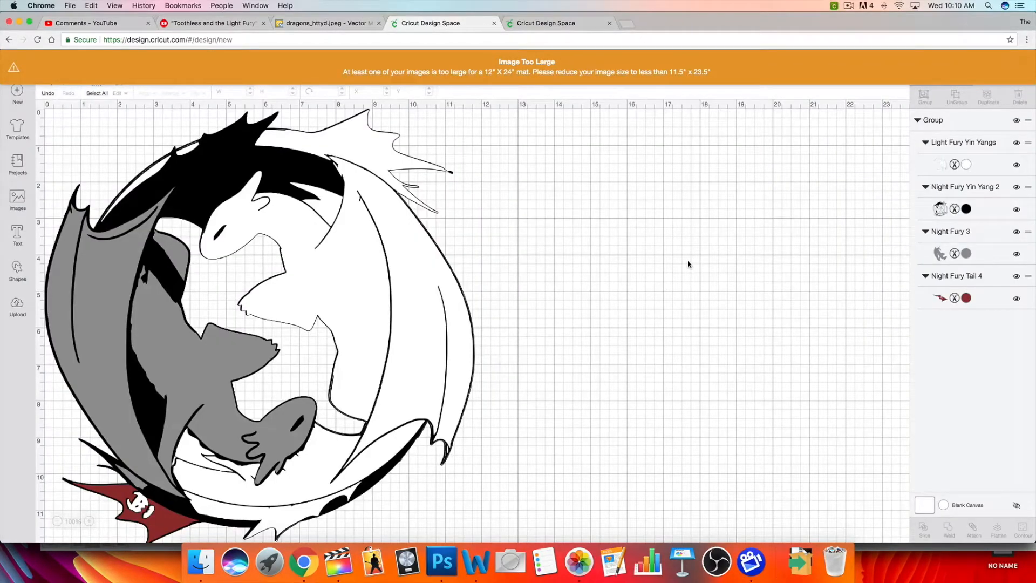
# Step: Reduce the grouped dragon design to about 11.51 inches wide and open the mat preview to review the color-separated cut mats
pyautogui.moveTo(484, 320); pyautogui.dragTo(483, 317)
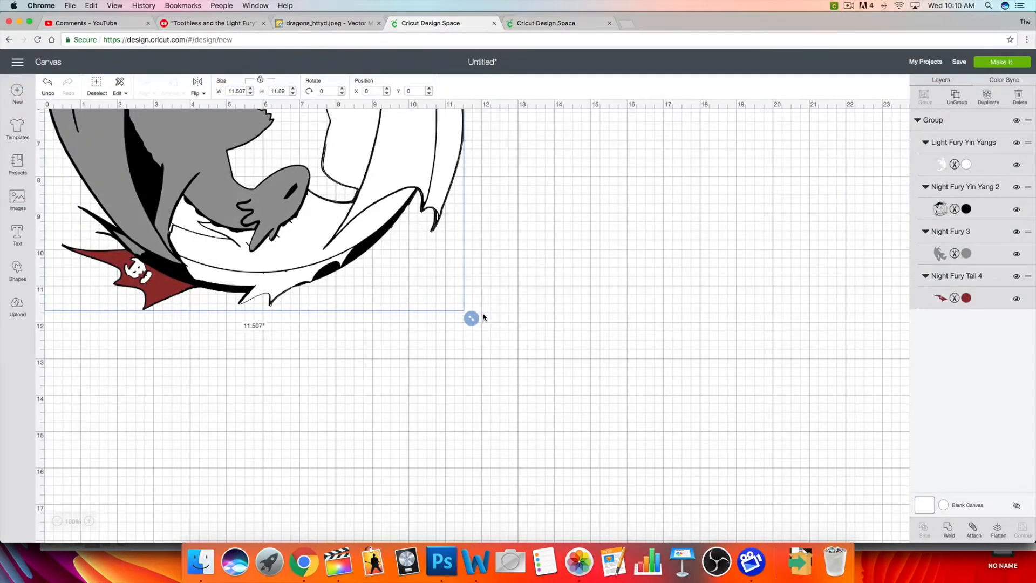
pyautogui.click(1002, 61)
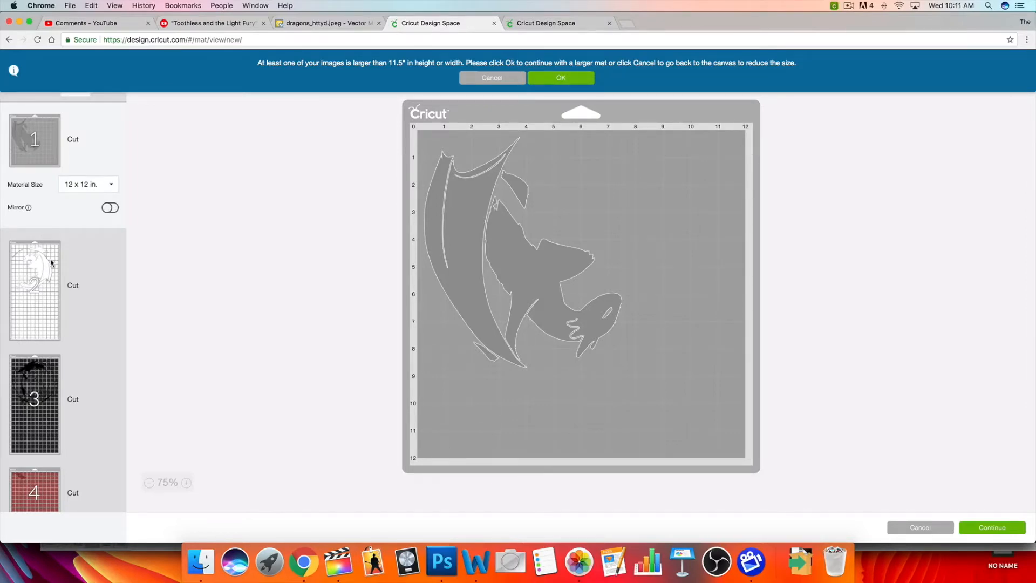
pyautogui.scroll(-1, 44, 157)
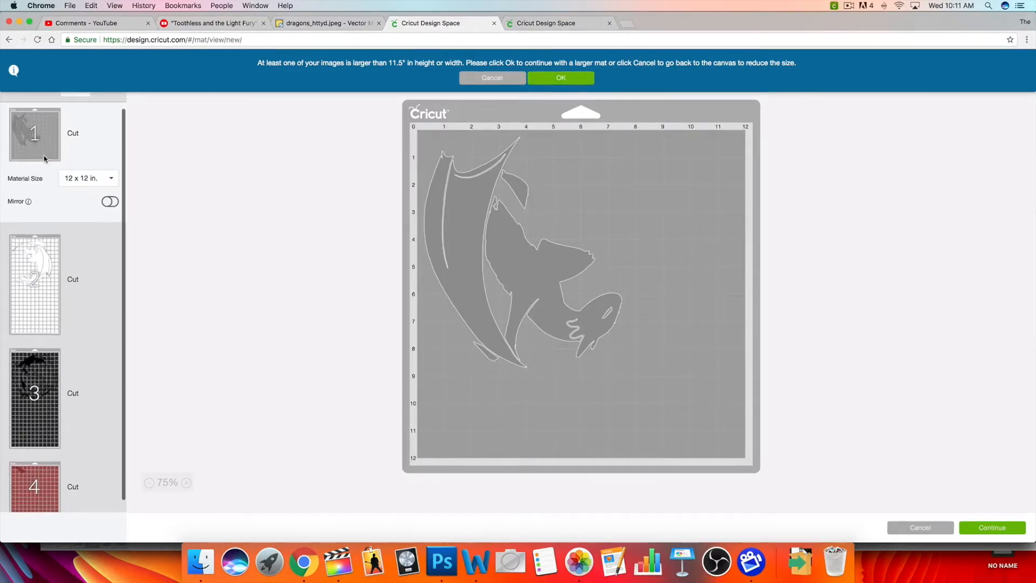
pyautogui.scroll(-1, 44, 156)
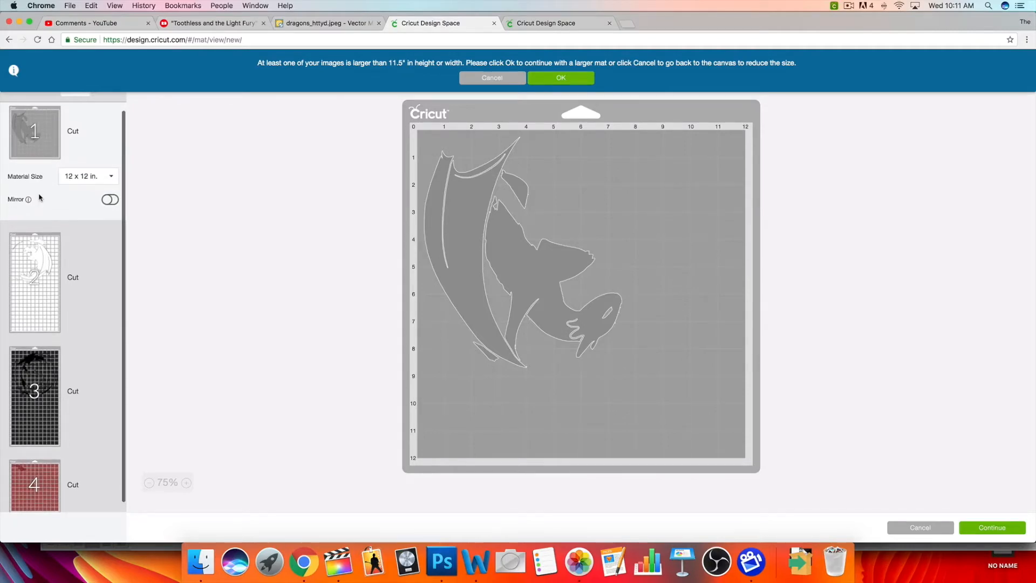